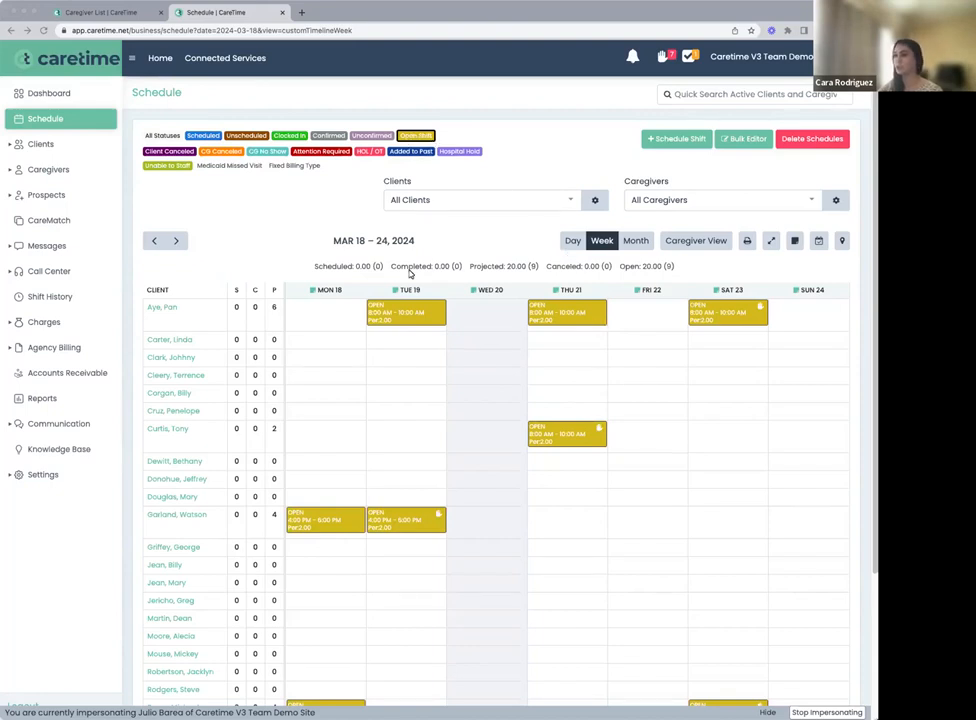
Review the CareMatch caregiver search criteria for the hand-marked open shift on Thursday, March 21, 8:00–10:00 AM, and close the shift
click(557, 437)
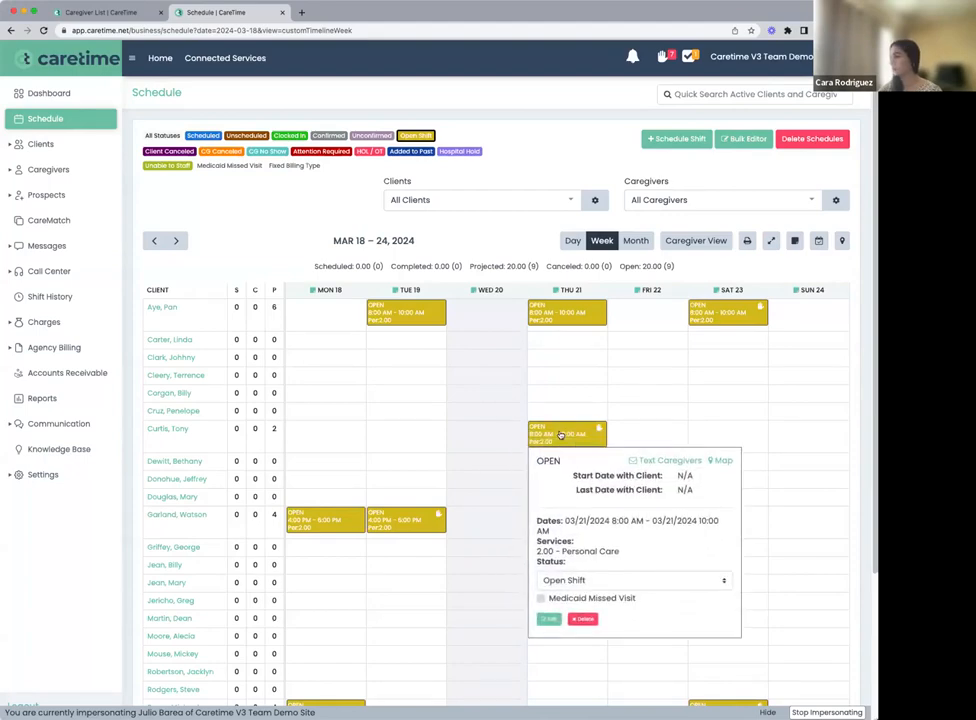
click(560, 435)
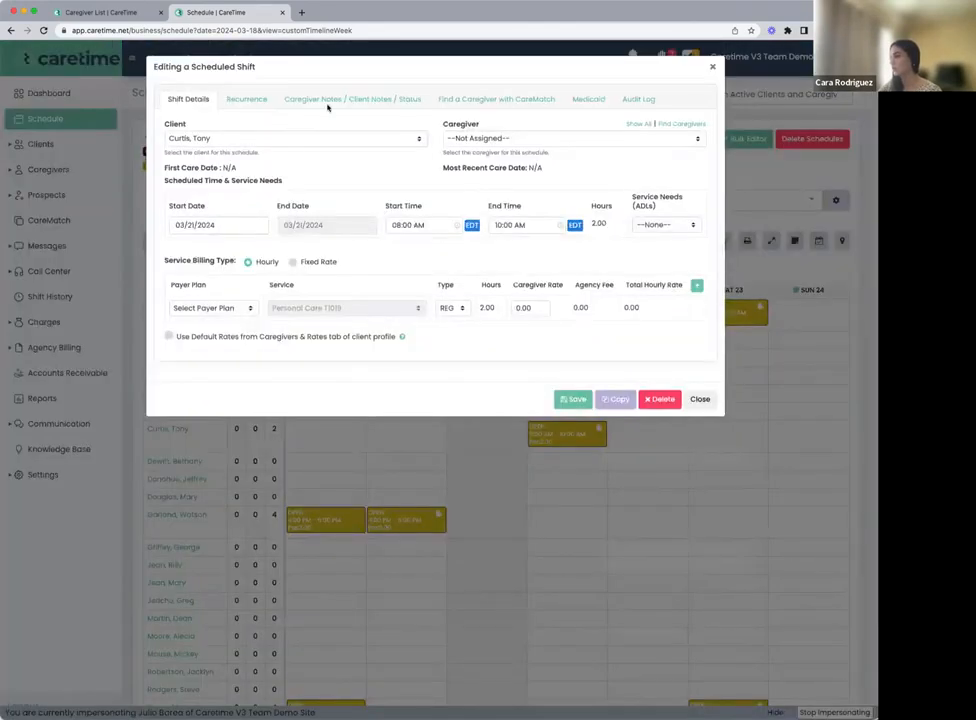
click(450, 103)
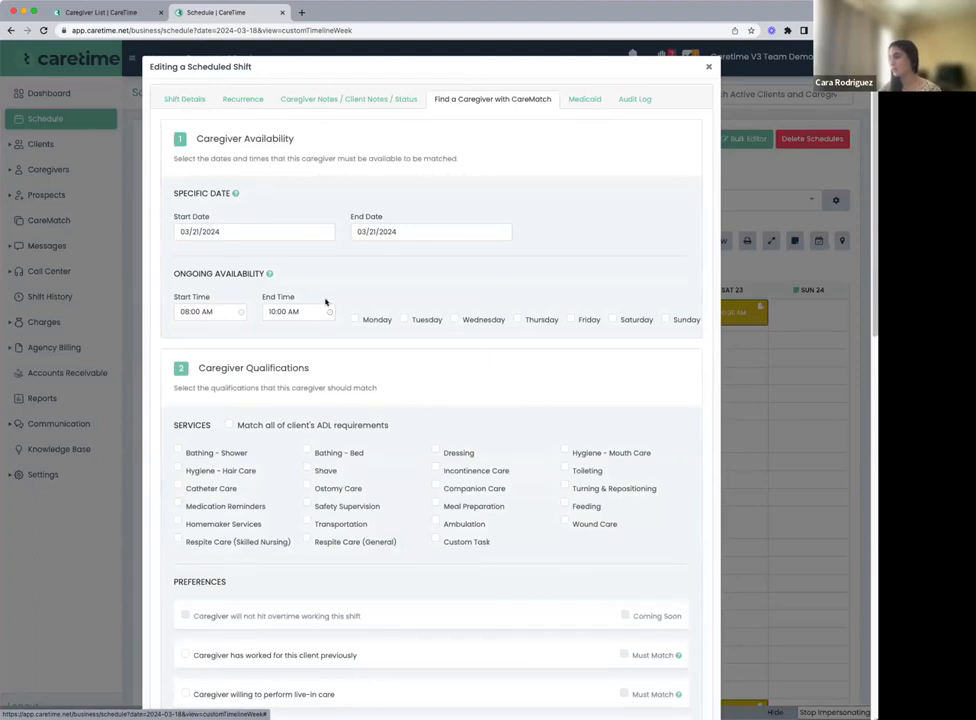
scroll(326, 300, down, 3)
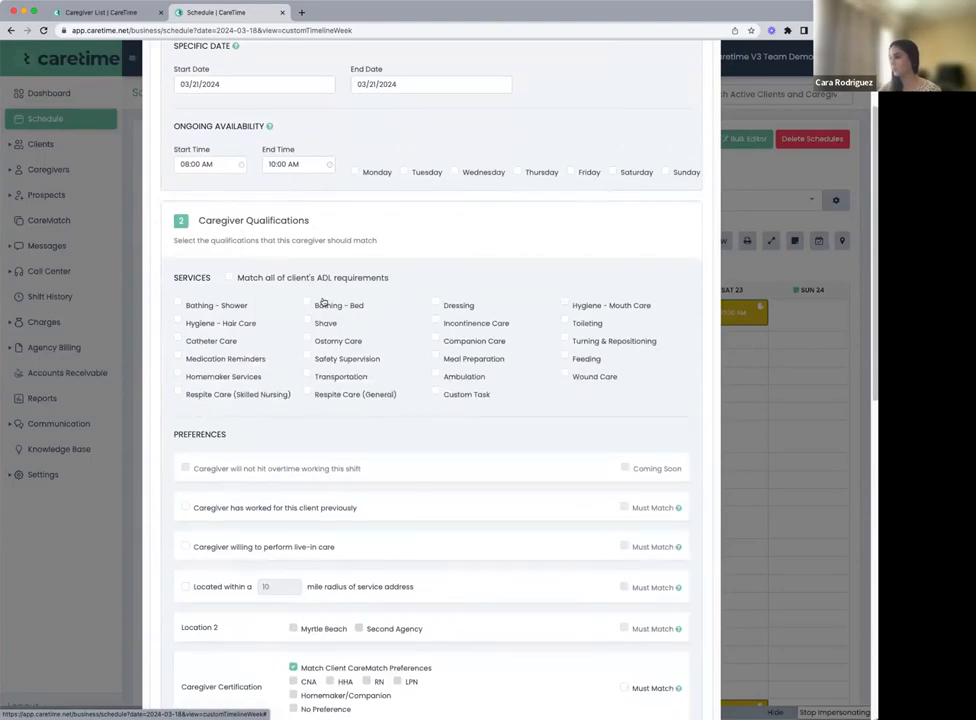
scroll(323, 302, down, 2)
scroll(341, 315, down, 12)
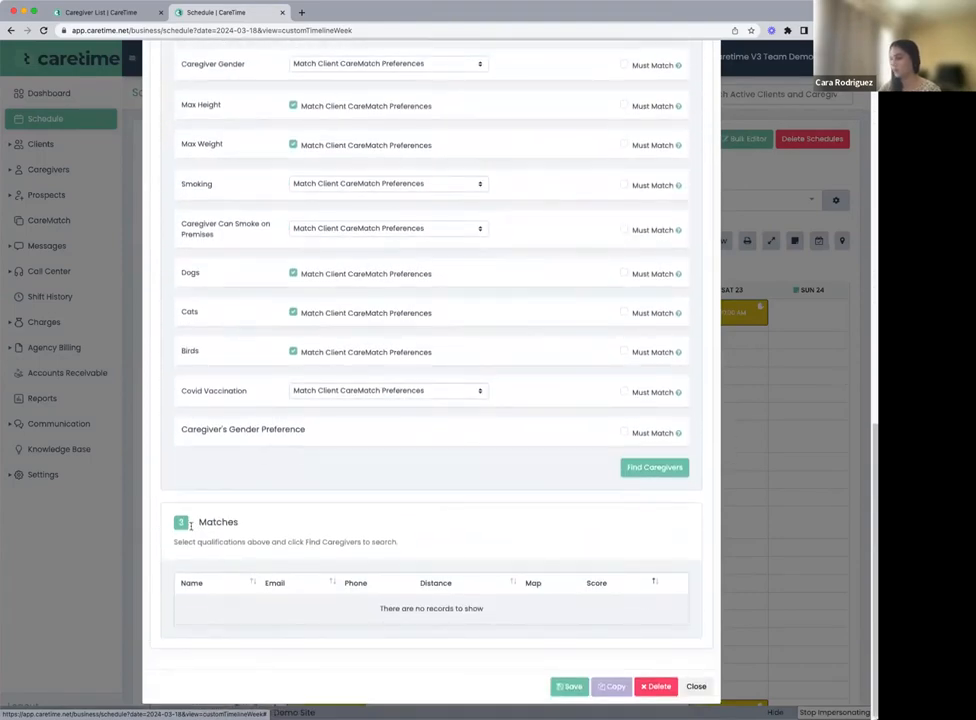
scroll(416, 566, up, 15)
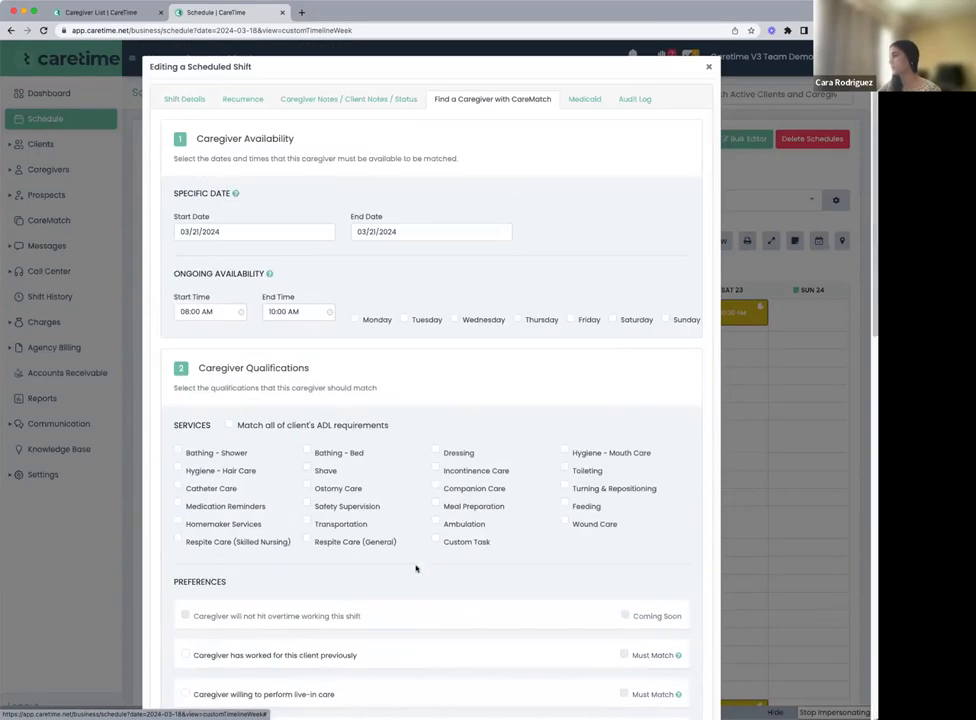
scroll(358, 148, down, 1)
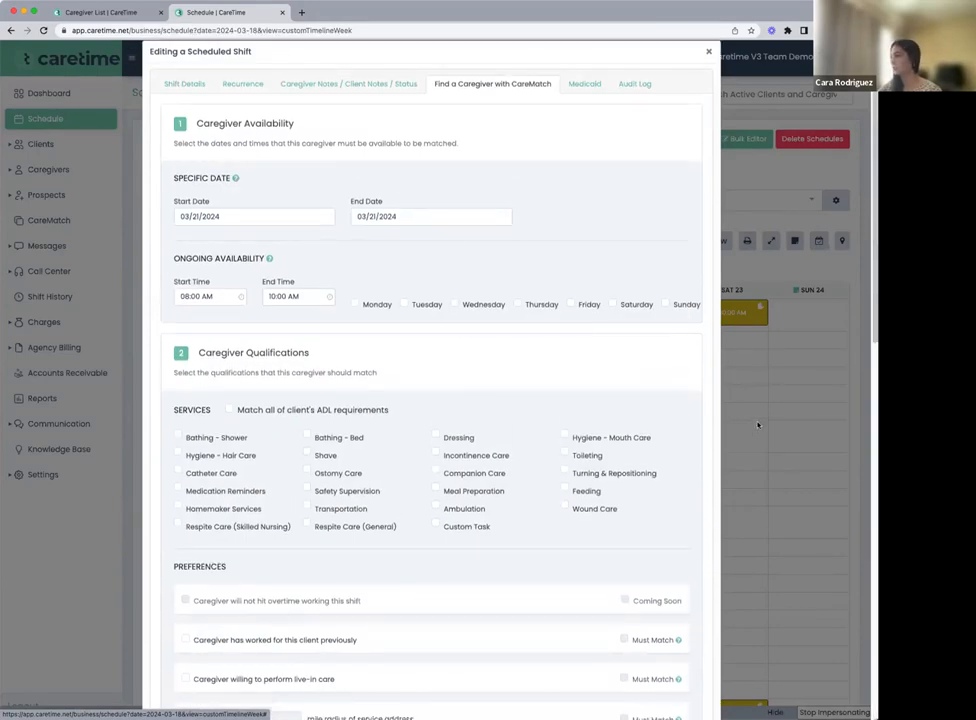
scroll(697, 493, down, 3)
scroll(694, 502, up, 3)
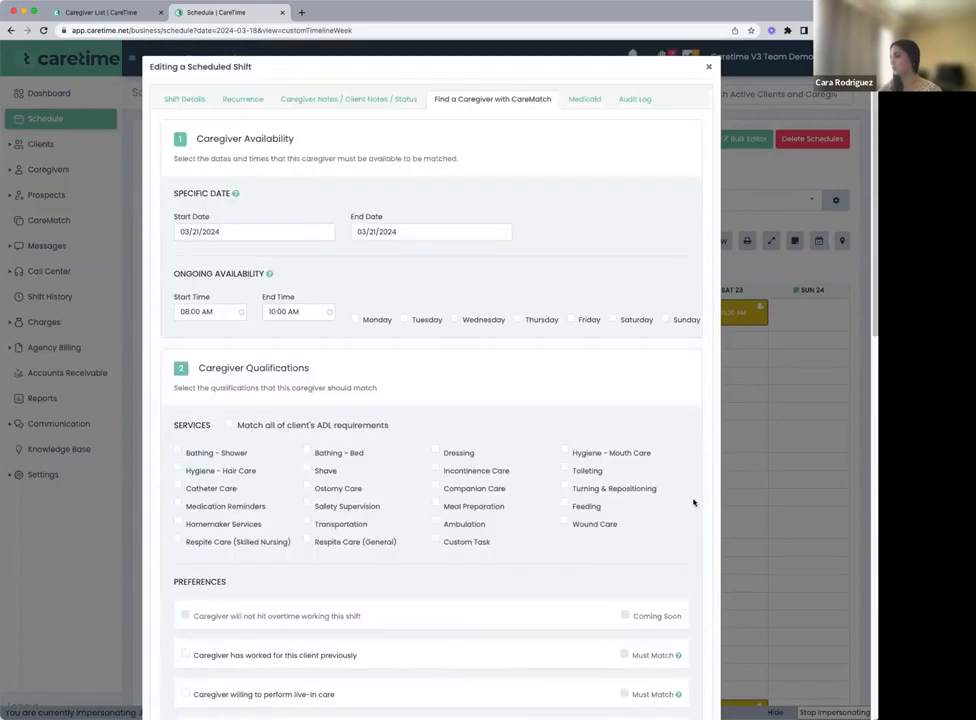
click(708, 66)
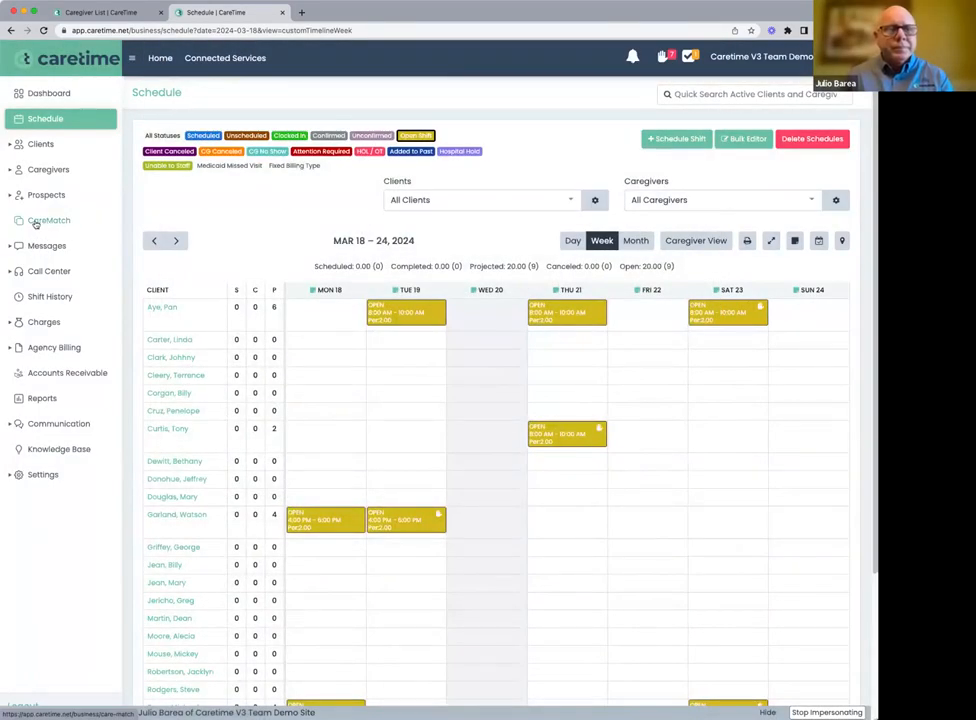
Open the standalone CareMatch page, choose the sixth client, and review the caregiver availability, qualification and preference criteria
click(43, 224)
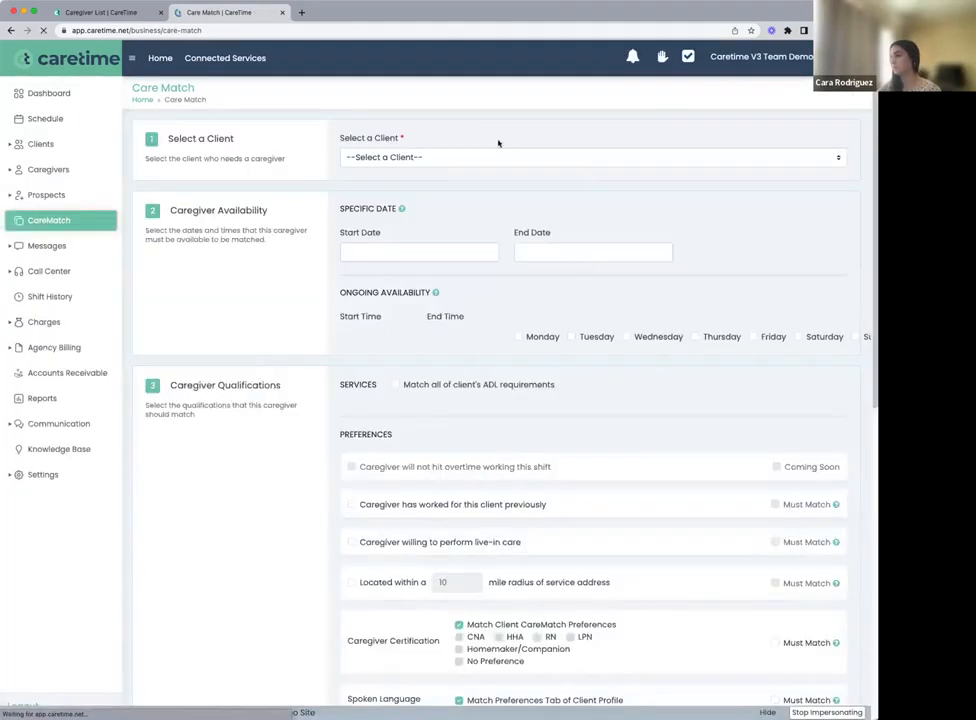
click(408, 158)
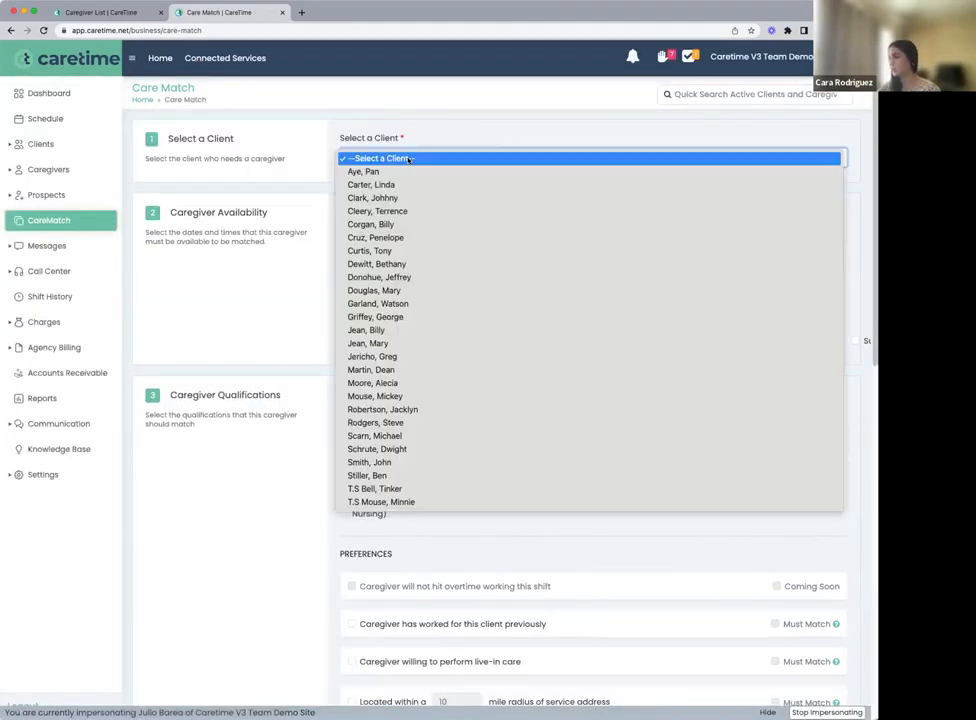
click(417, 238)
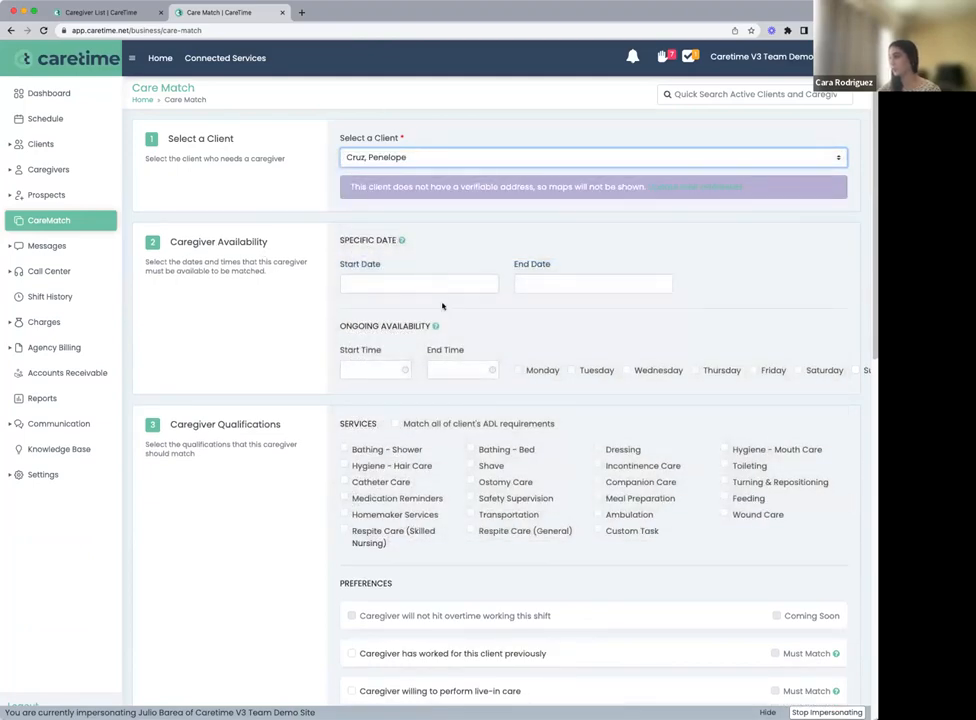
scroll(447, 297, down, 3)
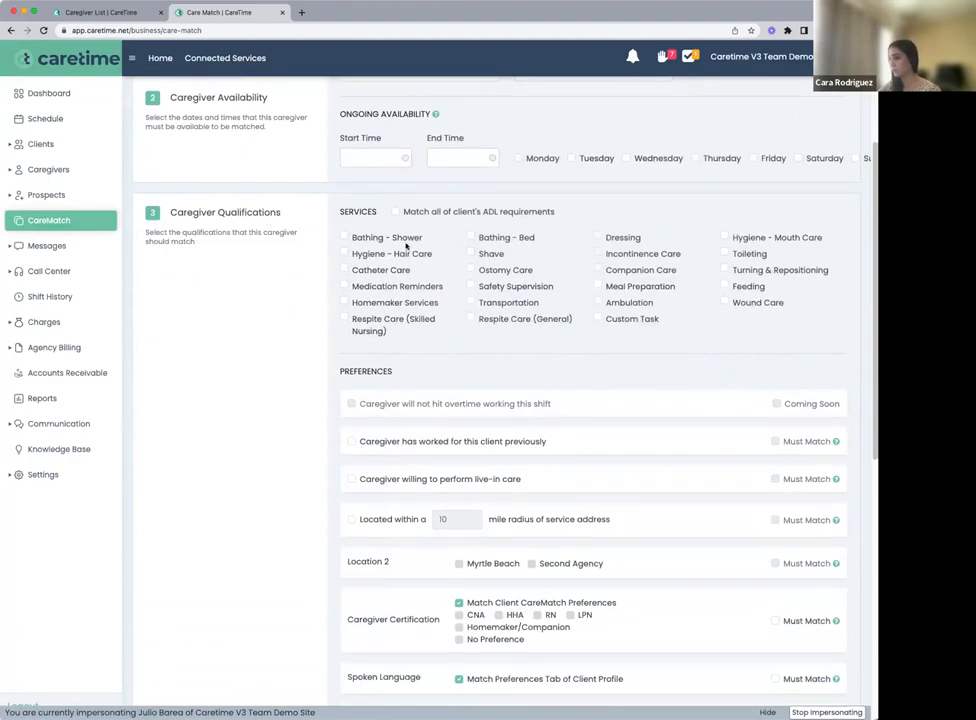
scroll(527, 351, down, 8)
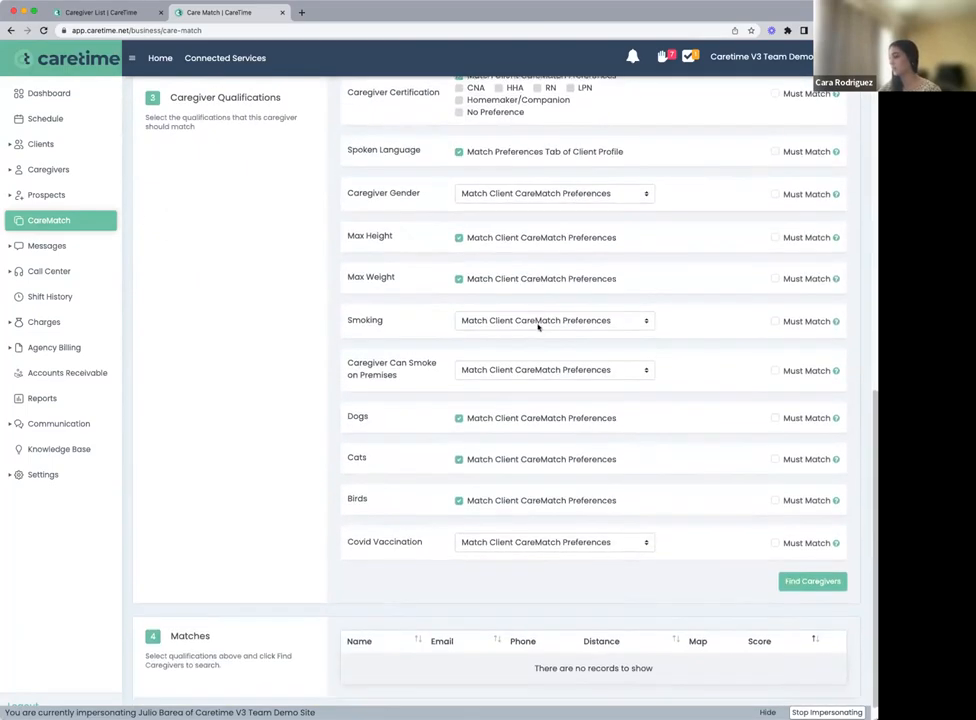
scroll(538, 326, down, 1)
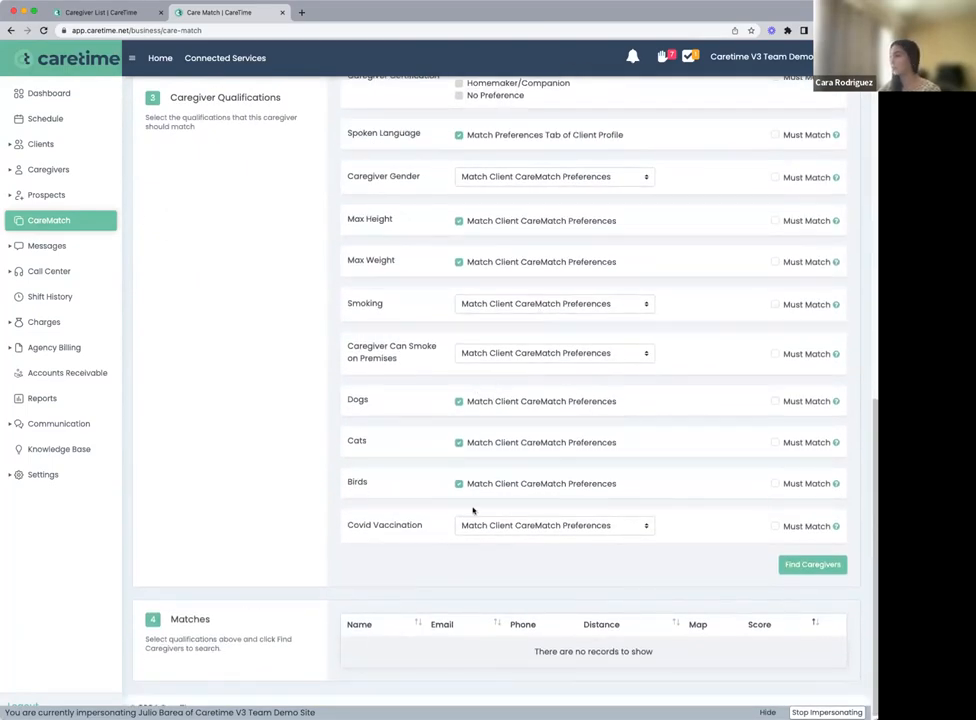
scroll(450, 510, up, 4)
scroll(337, 489, up, 7)
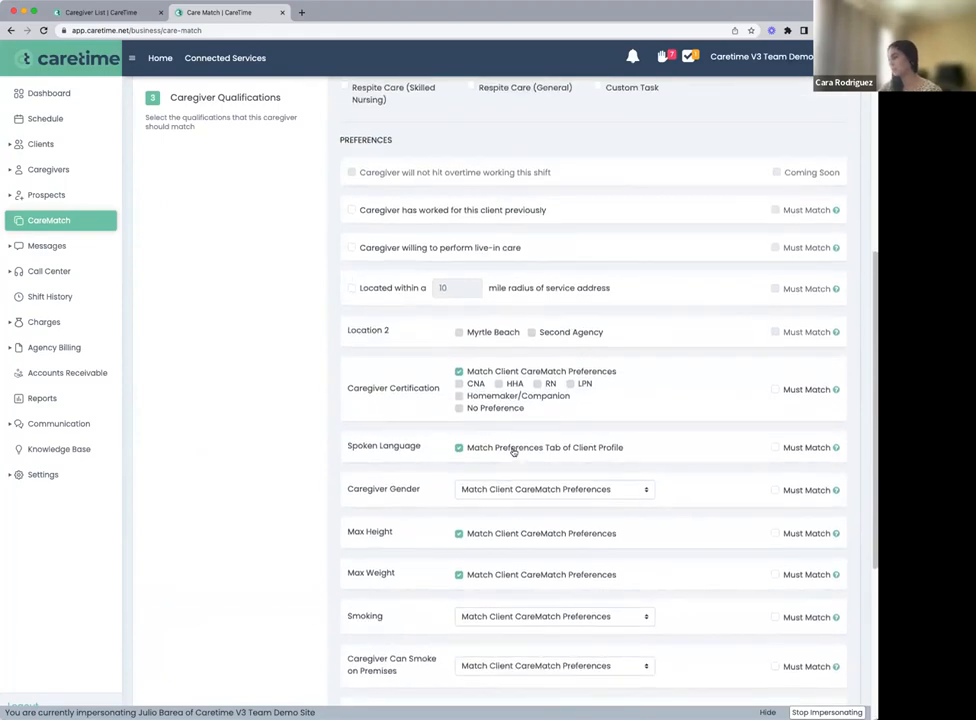
From the client list, open the Orlando Medicaid client's profile for editing and show the client's CareMatch preferences
click(45, 145)
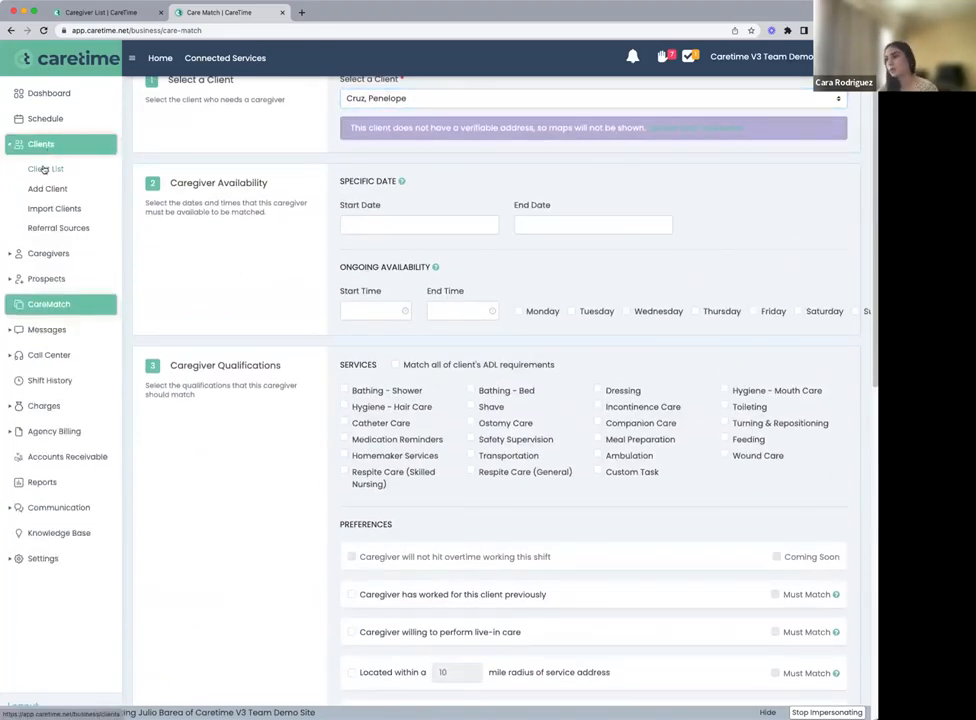
click(43, 168)
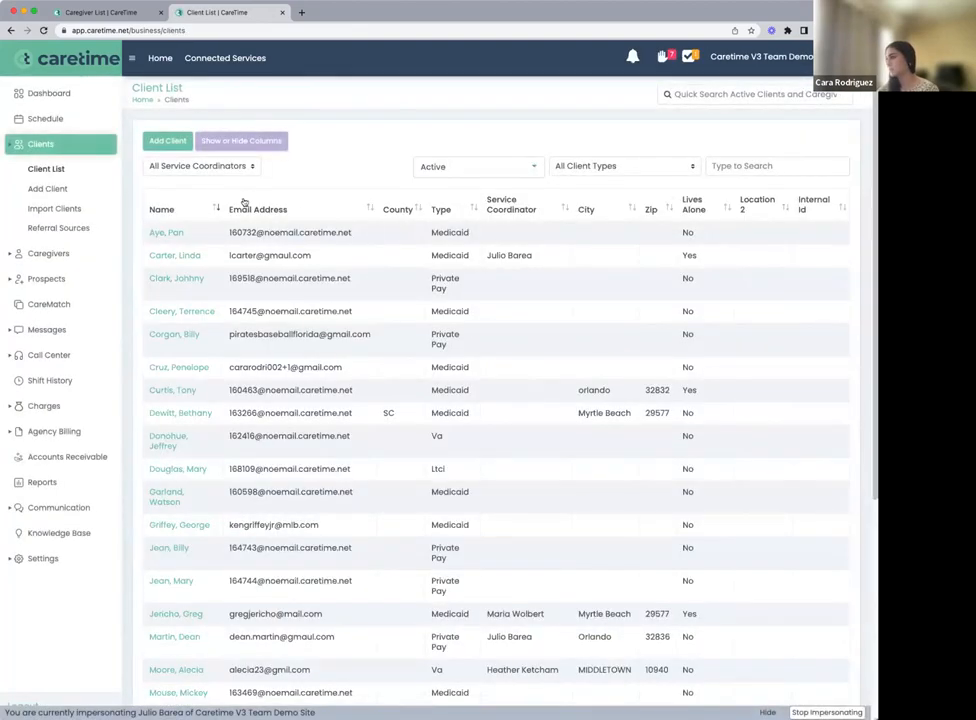
click(163, 392)
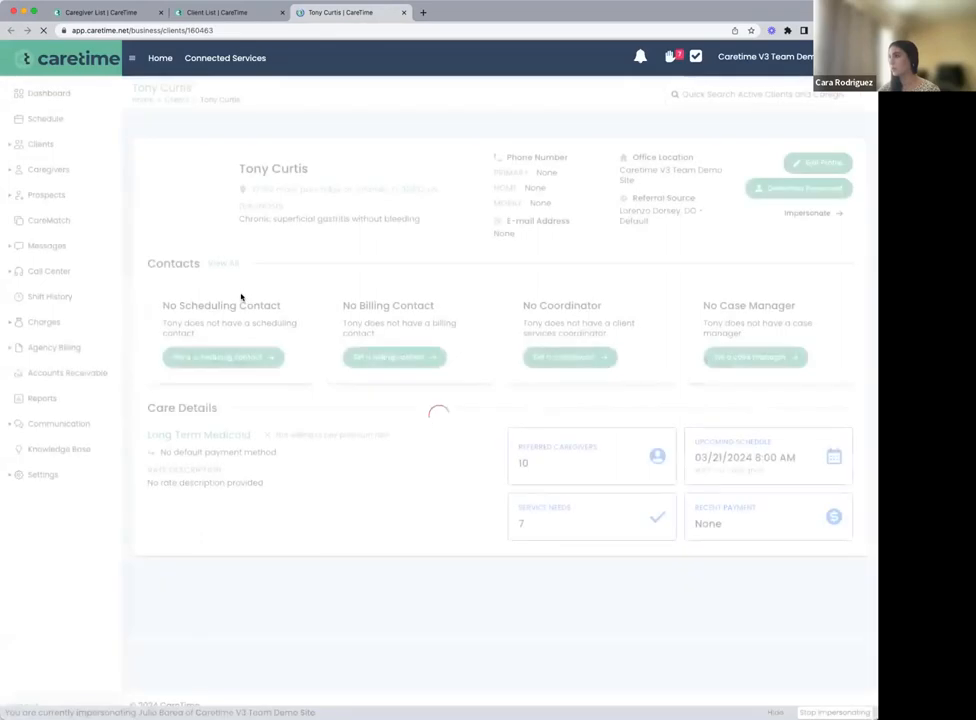
click(812, 176)
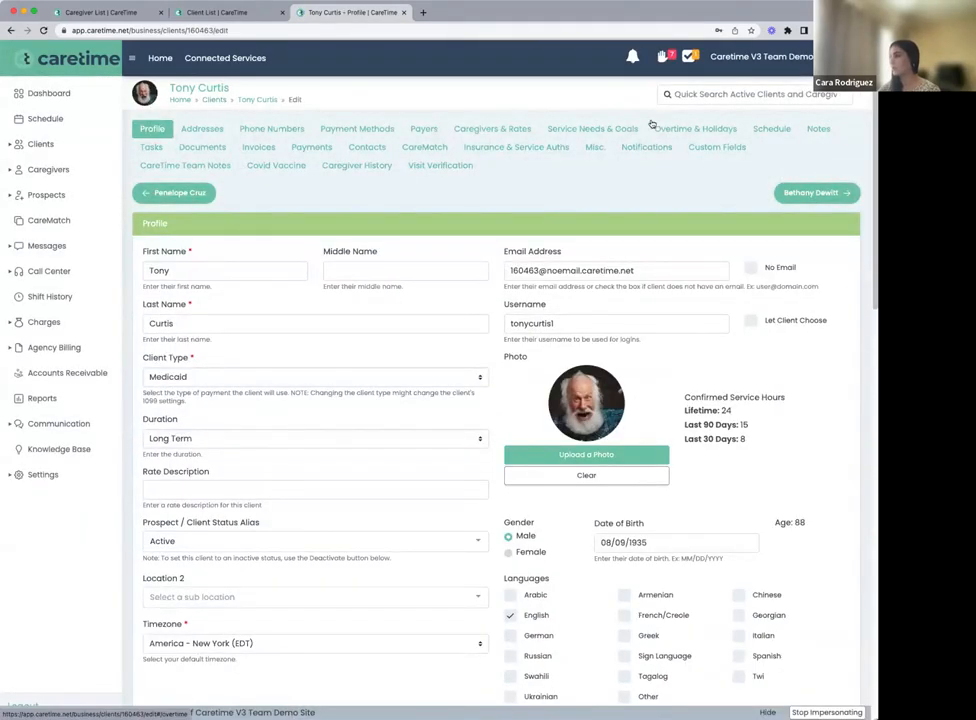
click(420, 148)
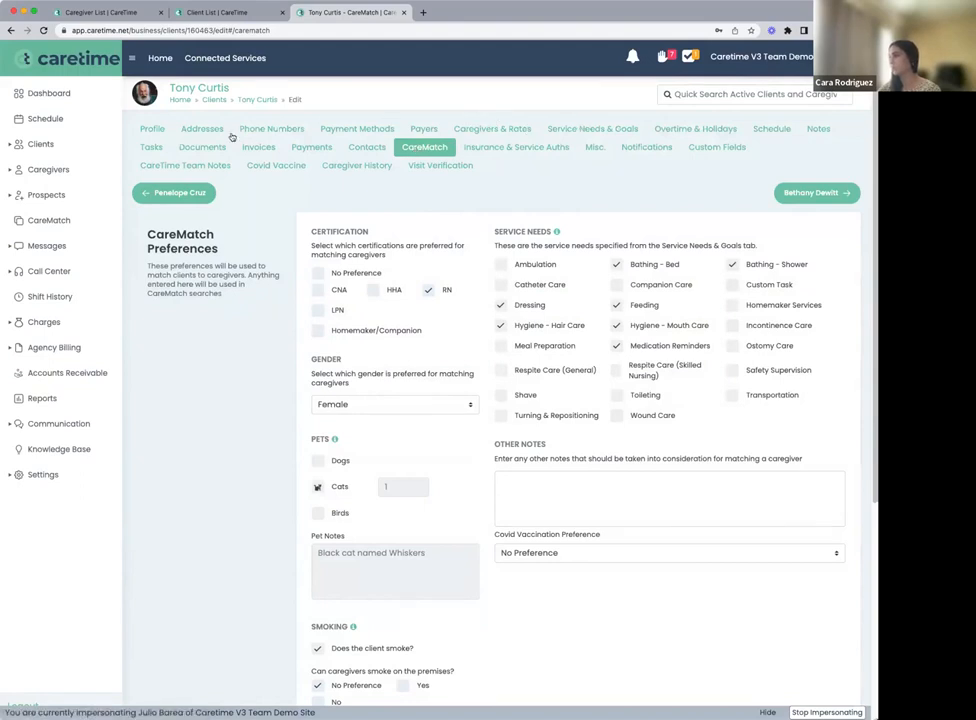
Filter the client's schedule by Open Shift and review the CareMatch search form of the March 21 shift, closing it without saving
click(779, 133)
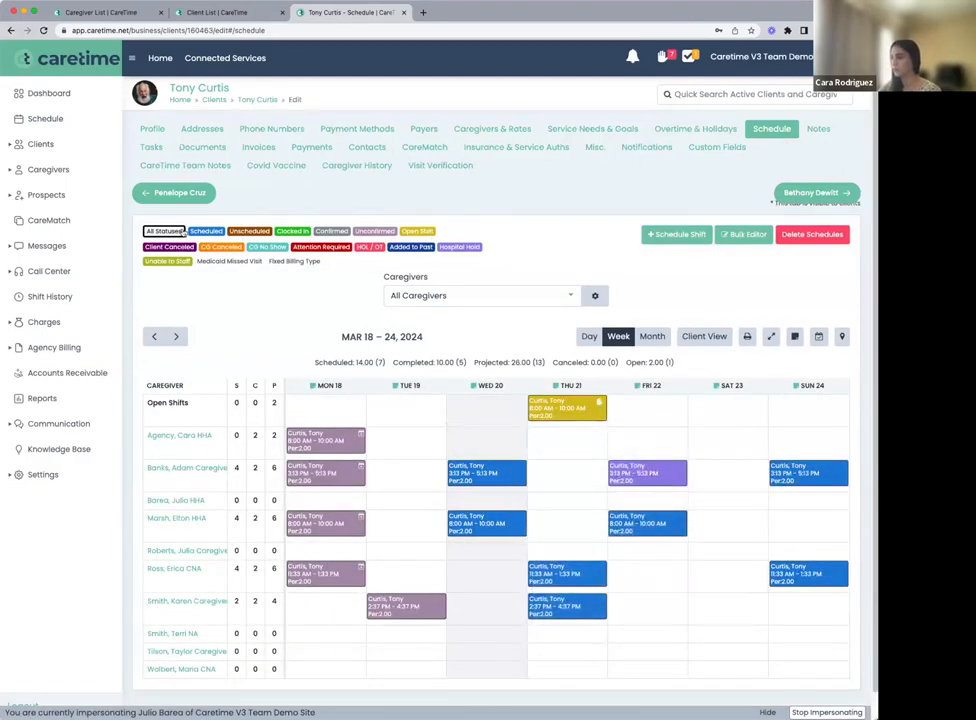
click(417, 232)
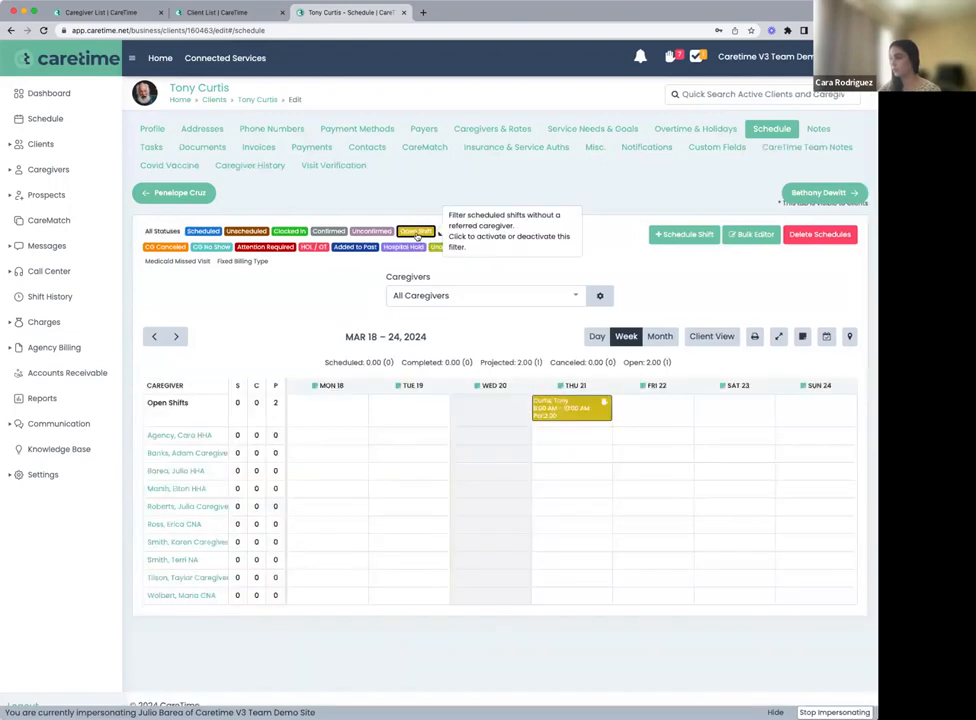
click(576, 410)
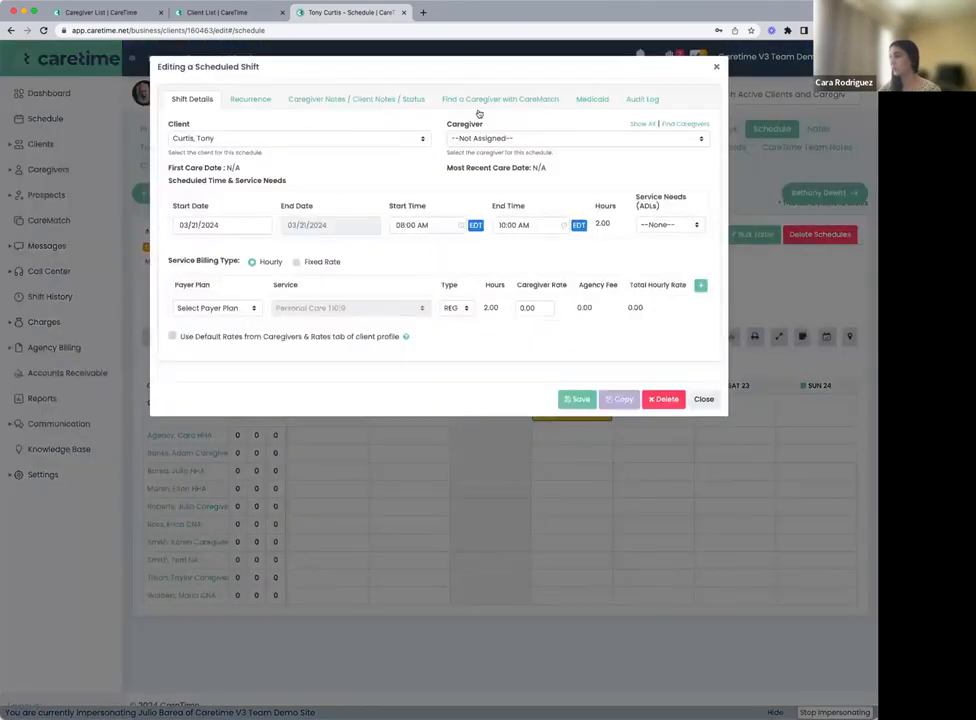
click(485, 100)
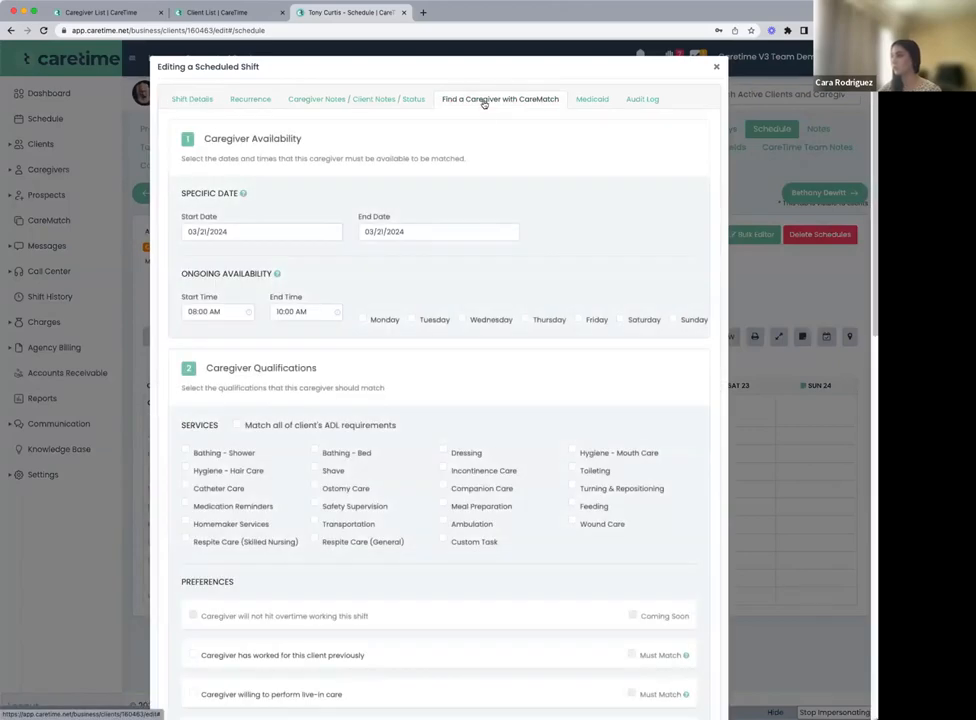
scroll(455, 350, down, 10)
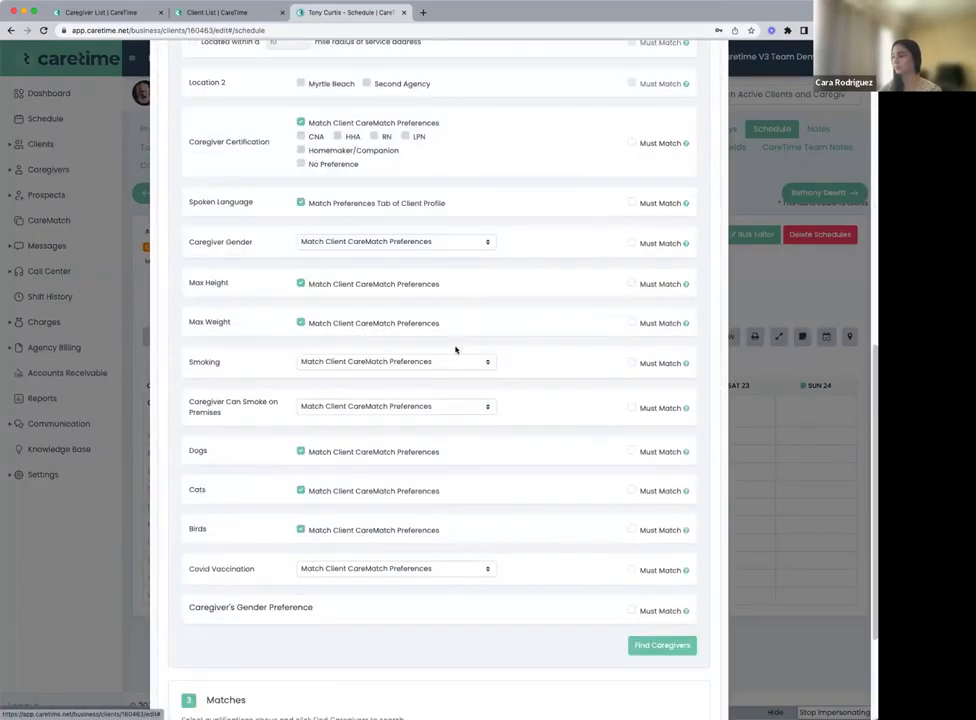
scroll(453, 353, up, 3)
scroll(453, 353, up, 5)
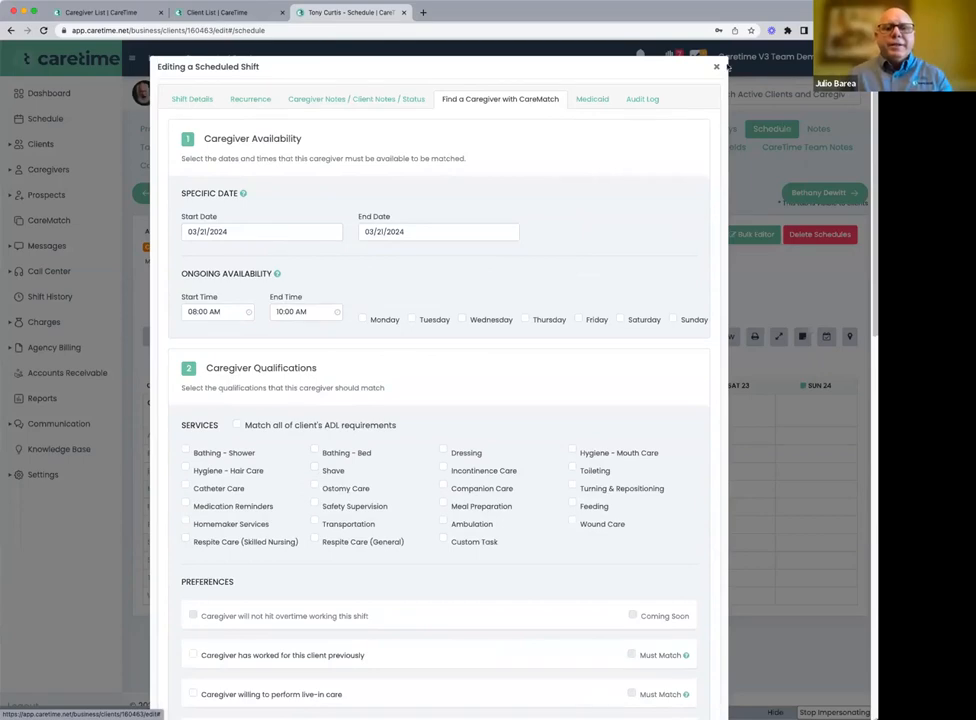
click(716, 68)
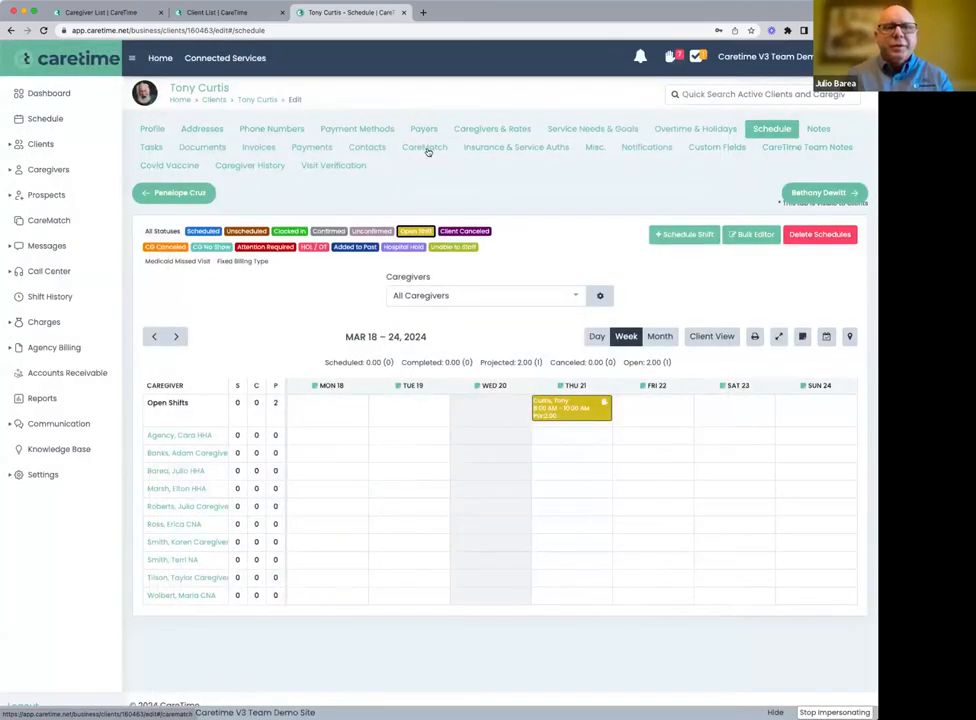
Review the client's CareMatch preferences, including certification, service needs, gender, pets and smoking
click(430, 148)
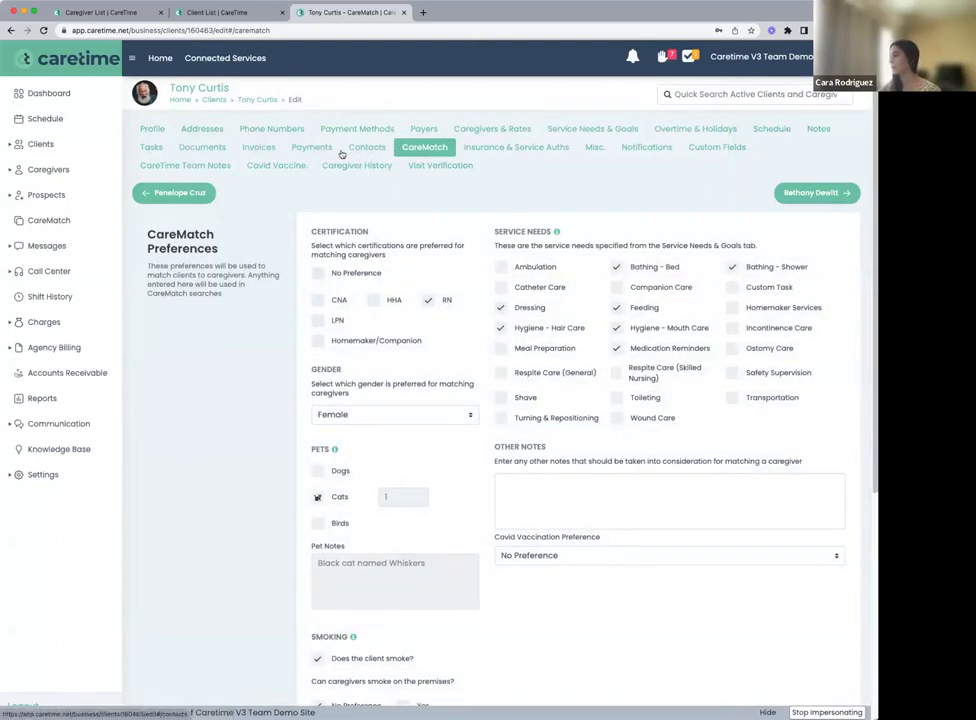
scroll(310, 296, down, 1)
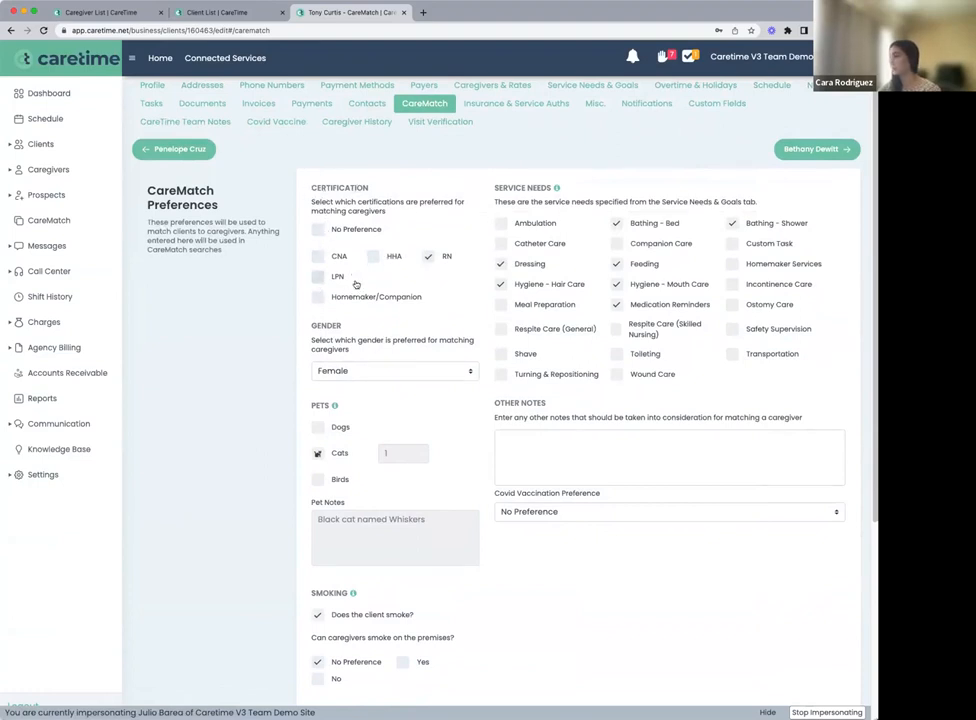
scroll(450, 265, down, 1)
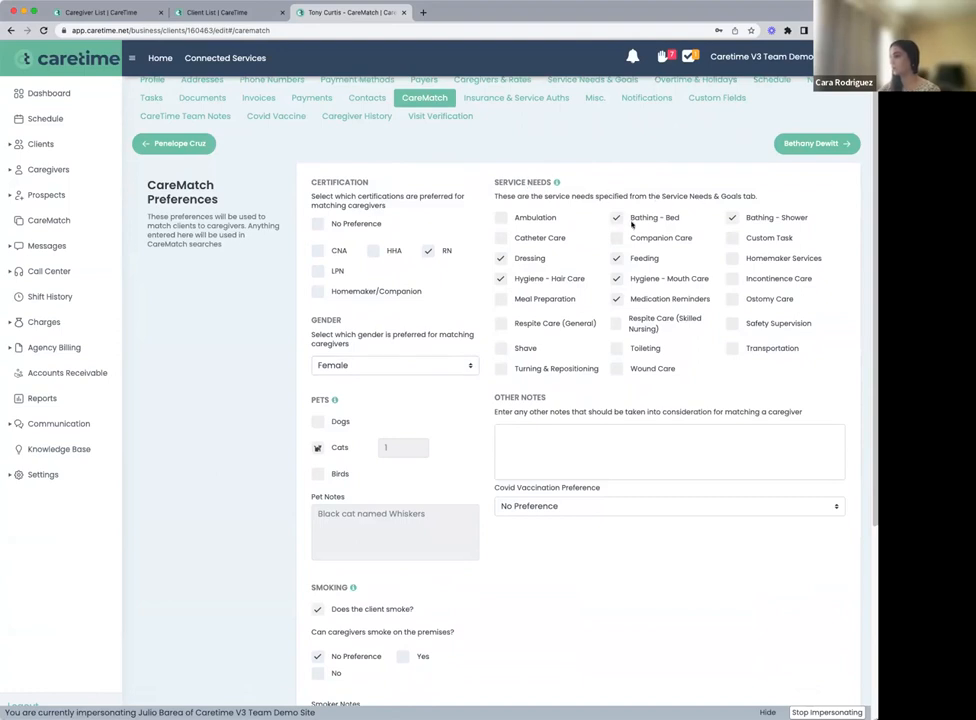
scroll(632, 220, up, 1)
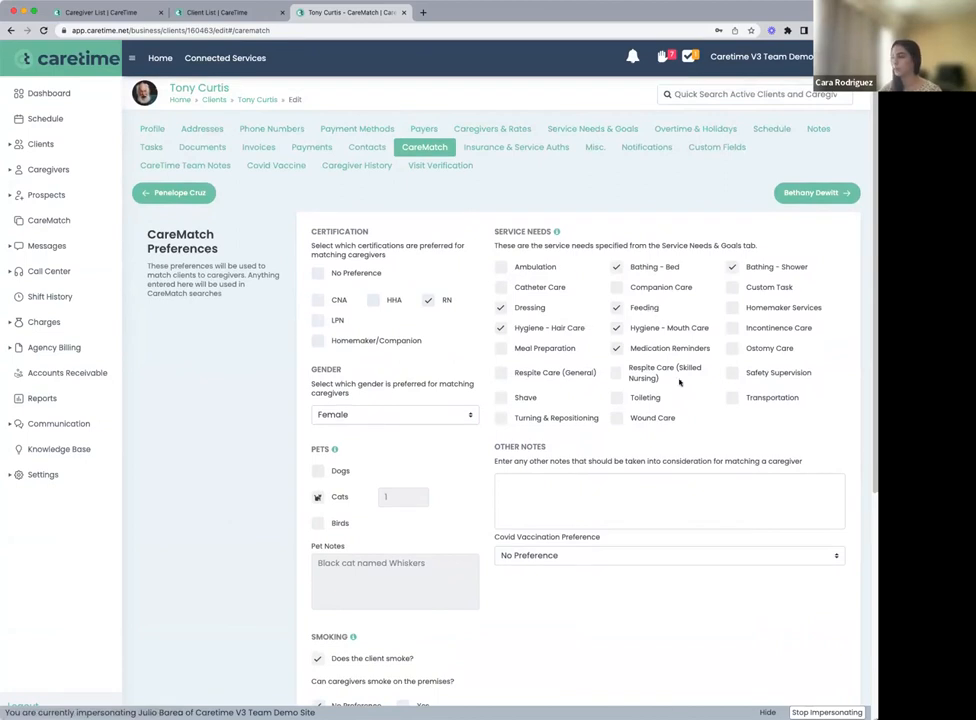
scroll(552, 455, down, 3)
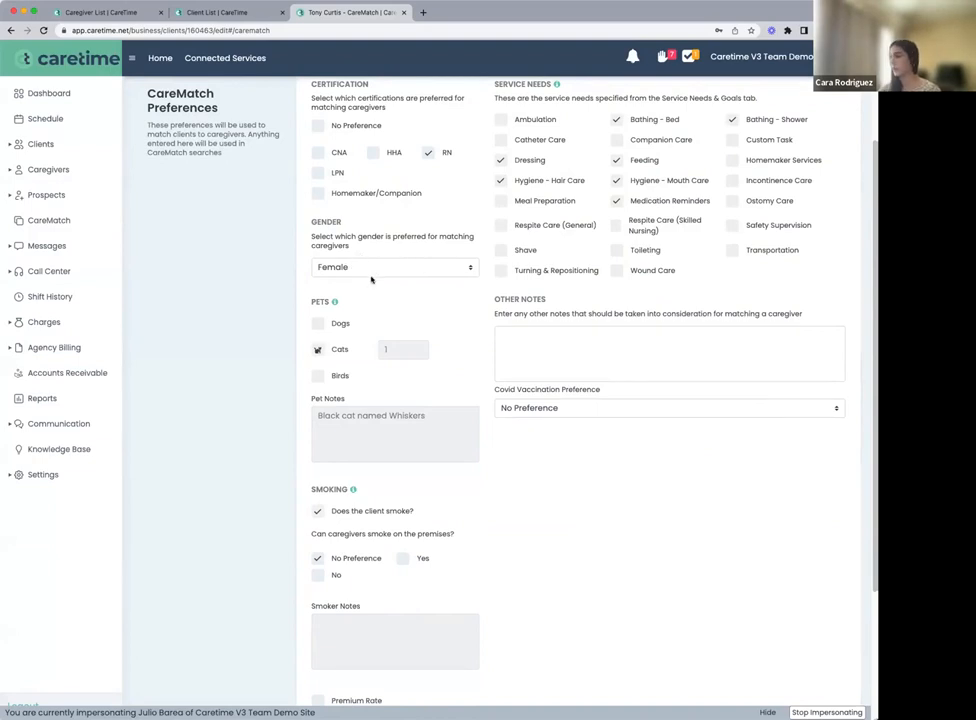
scroll(371, 279, down, 1)
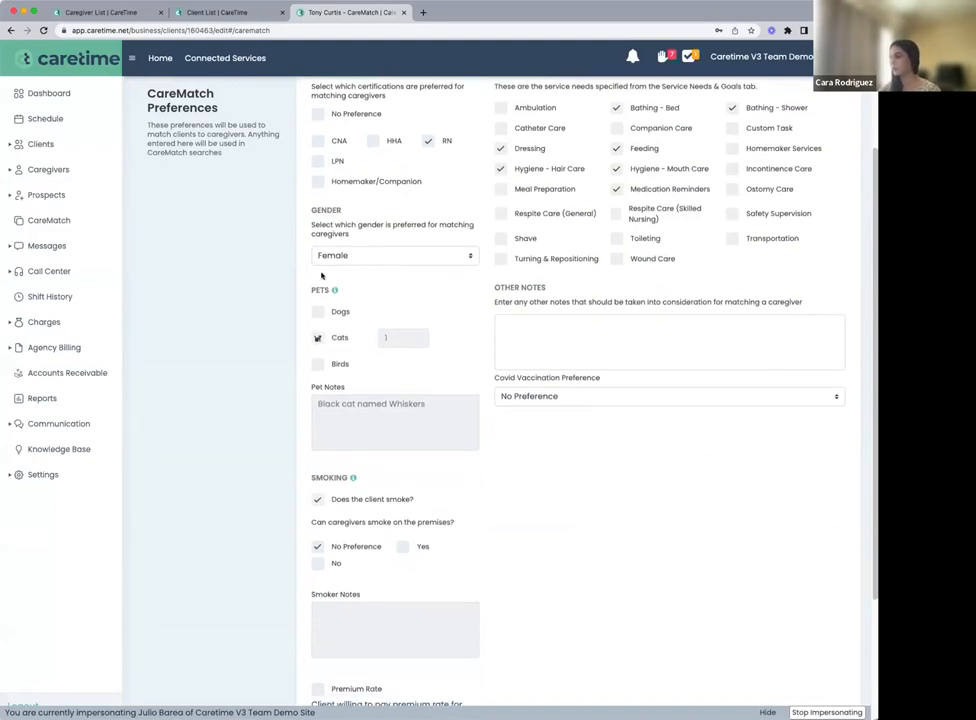
scroll(366, 345, down, 3)
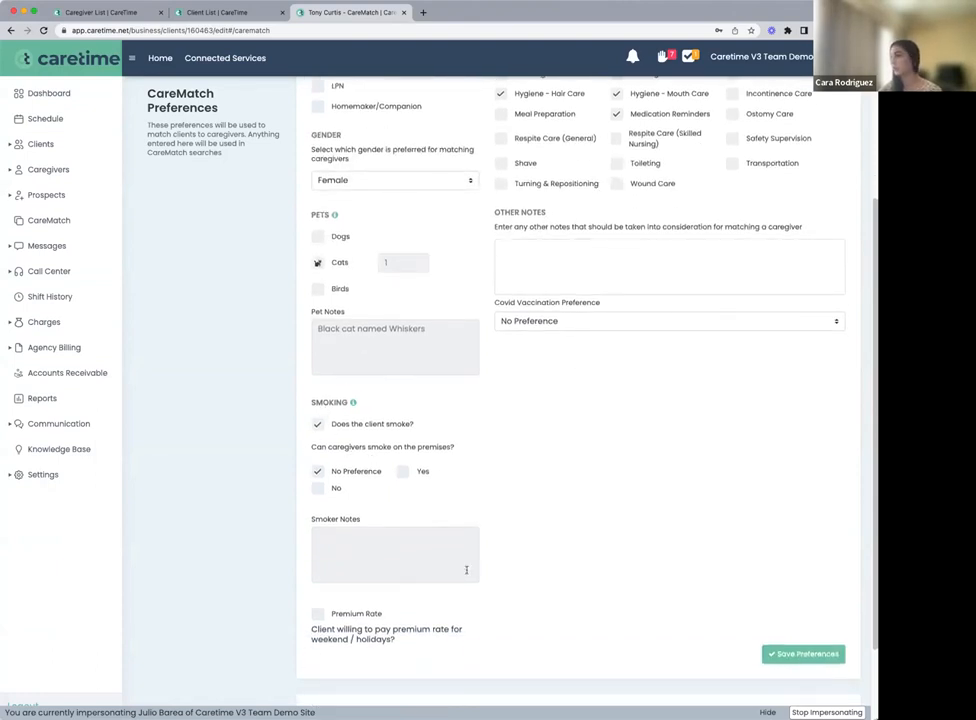
Review the client's other matching notes, Covid vaccination preference, premium rate option and CareMatch Criteria section
scroll(449, 497, up, 6)
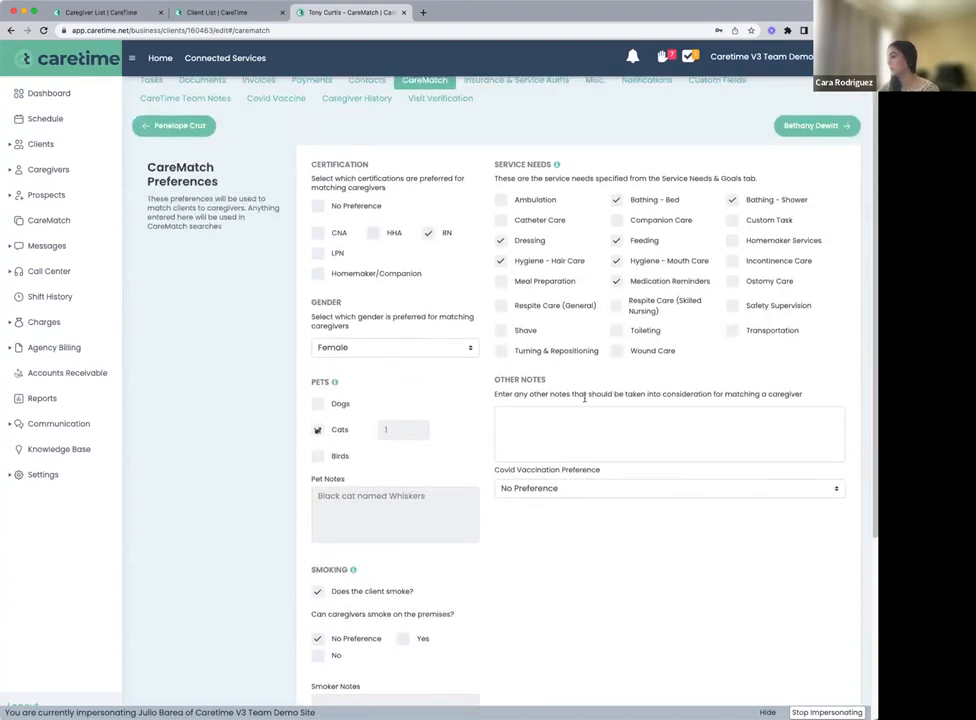
click(540, 421)
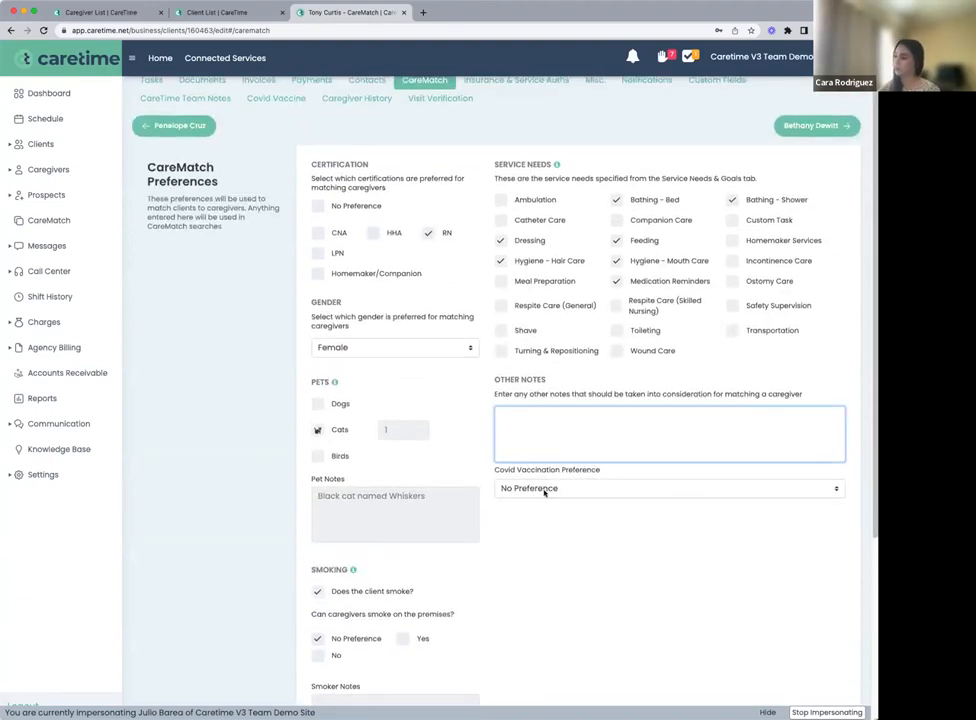
scroll(560, 569, down, 5)
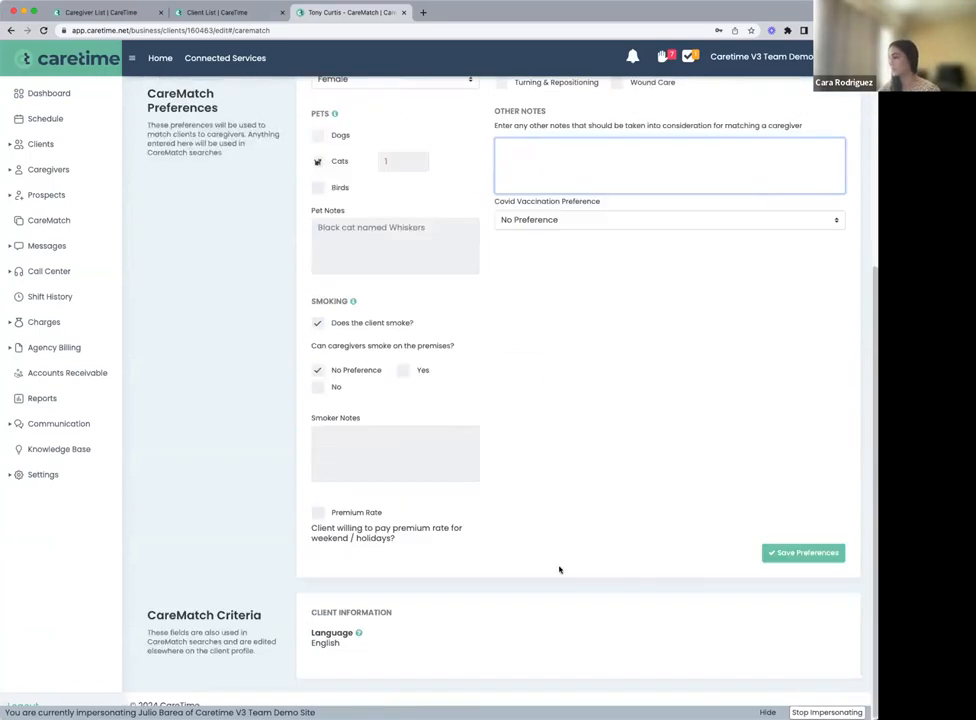
drag(147, 615, 248, 616)
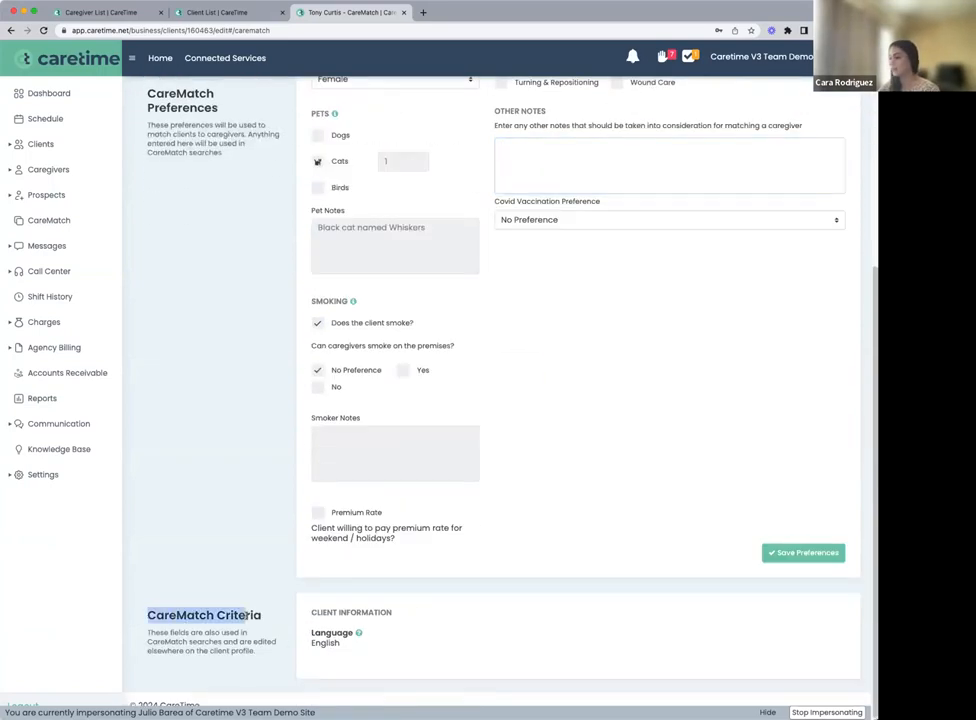
click(301, 625)
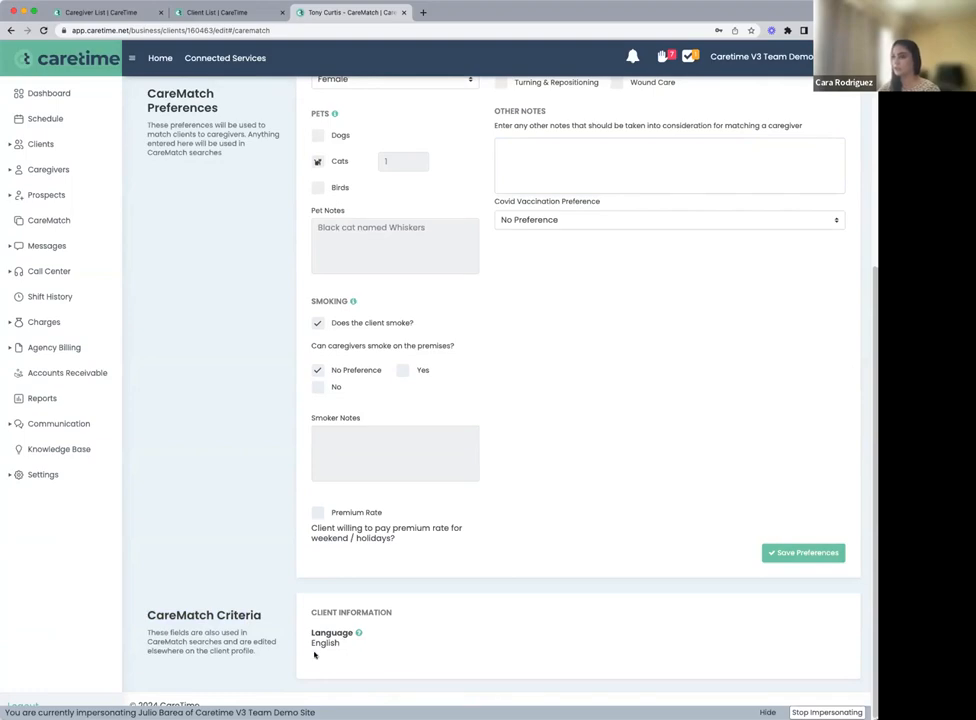
scroll(369, 609, up, 5)
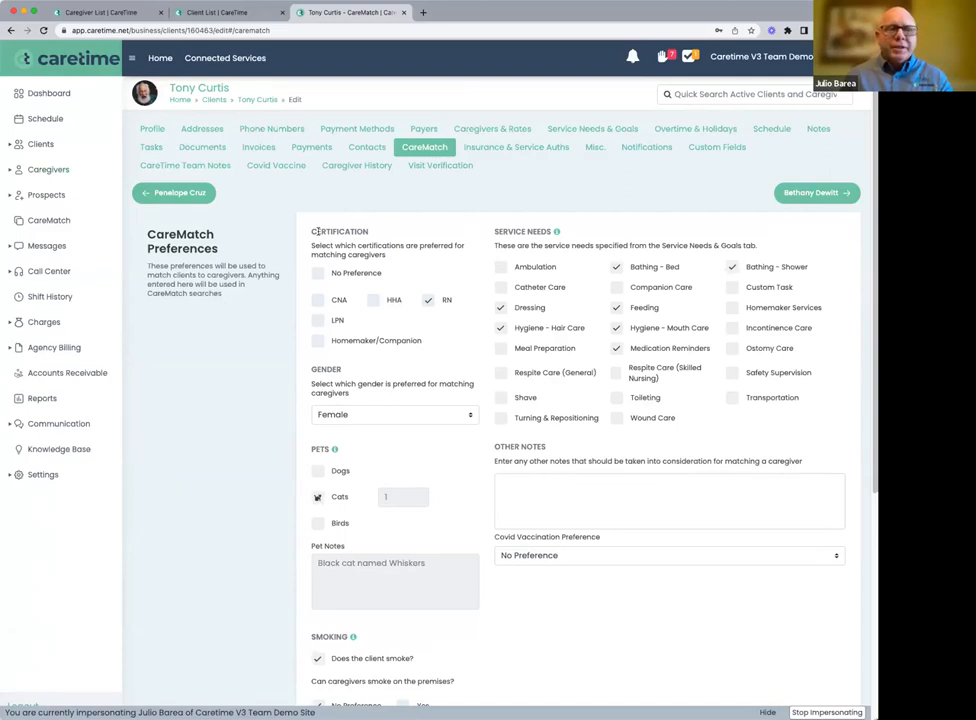
From the caregiver list, open the first caregiver's profile for editing and show the caregiver's CareMatch preferences
click(57, 169)
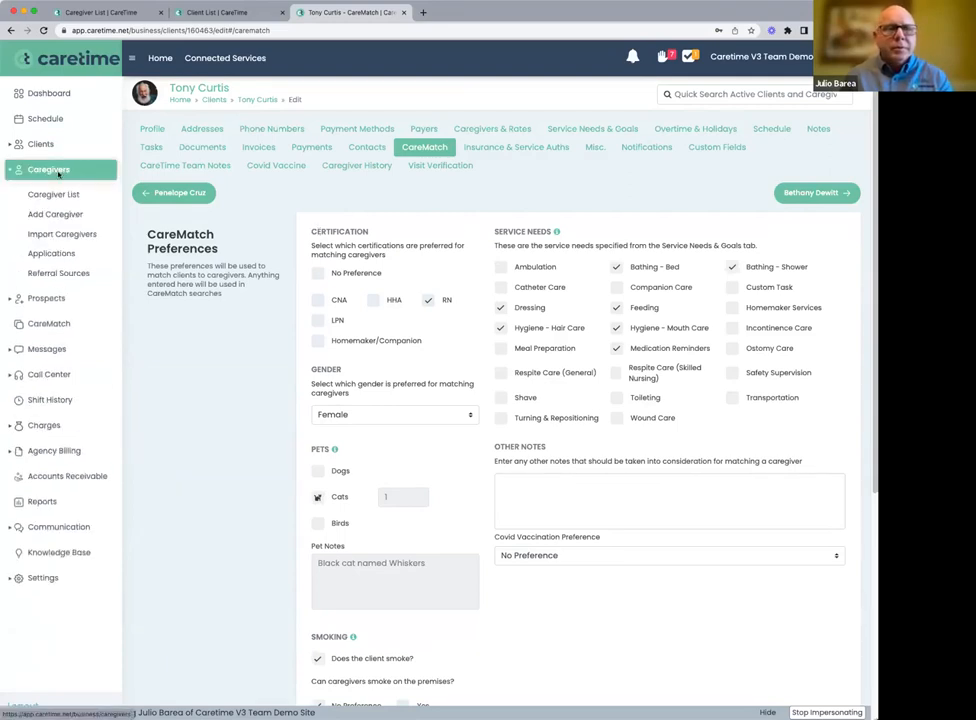
click(60, 198)
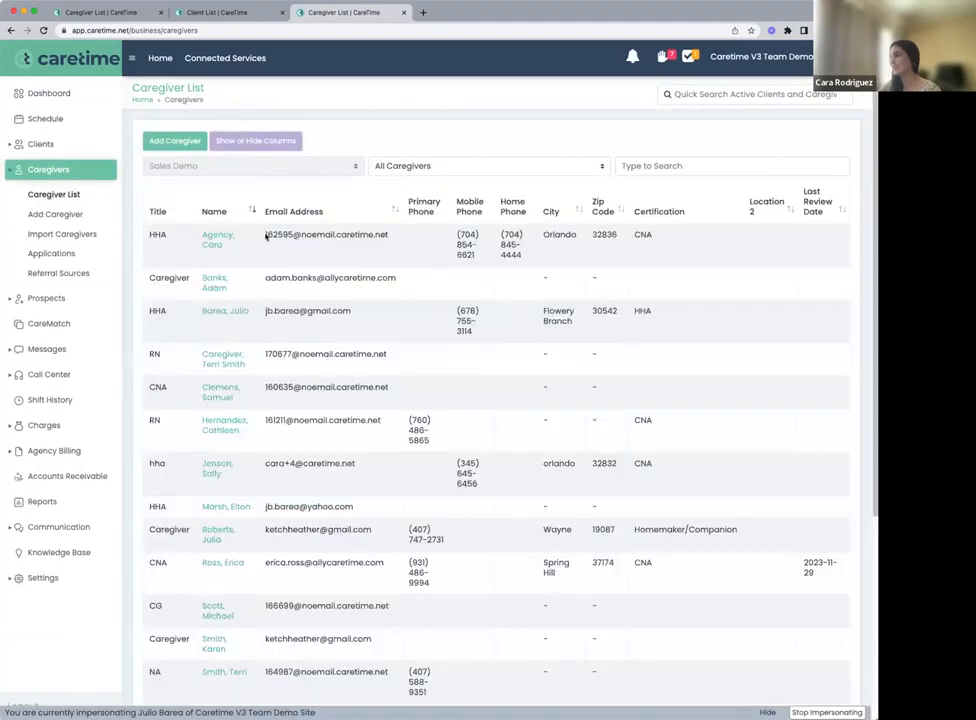
click(209, 248)
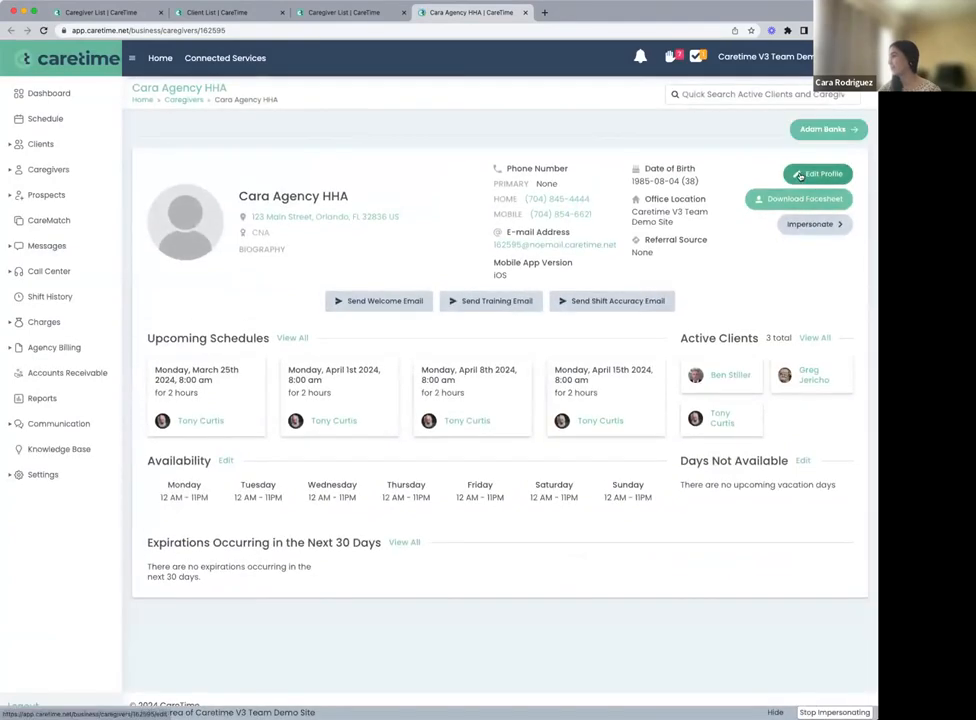
click(799, 175)
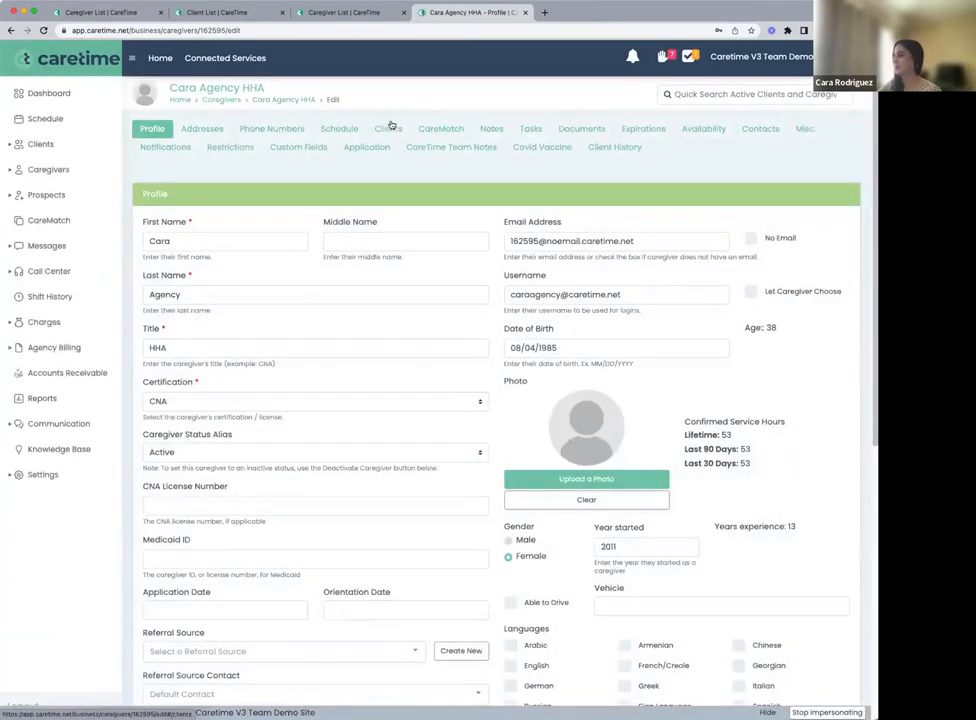
click(443, 133)
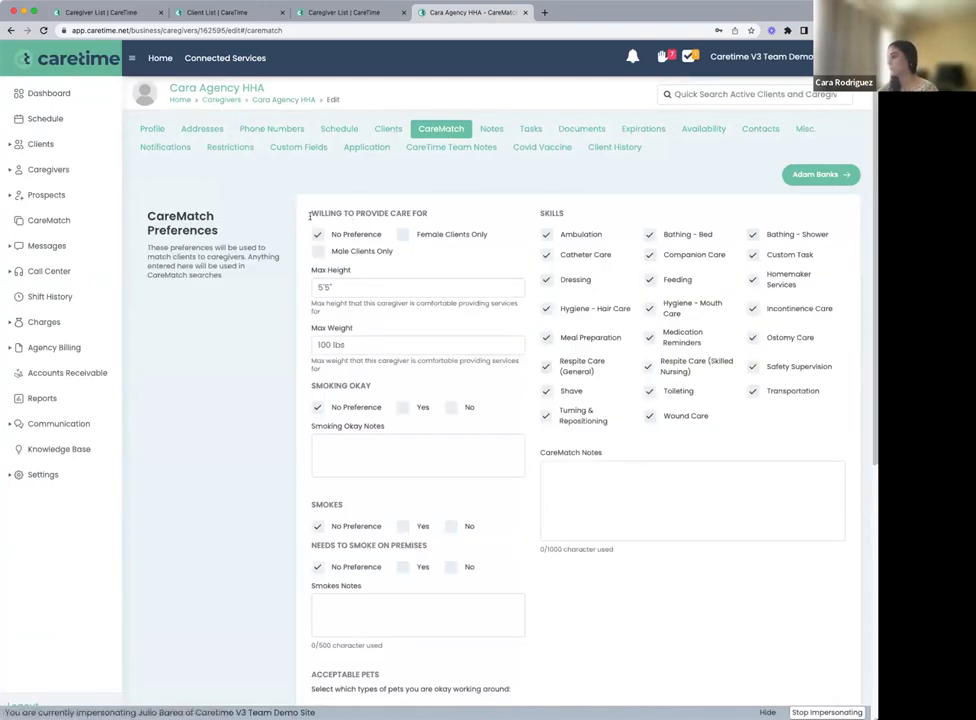
Review the caregiver's client, height, weight and smoking preferences, and mark dogs as acceptable pets with at most 2
scroll(325, 209, down, 1)
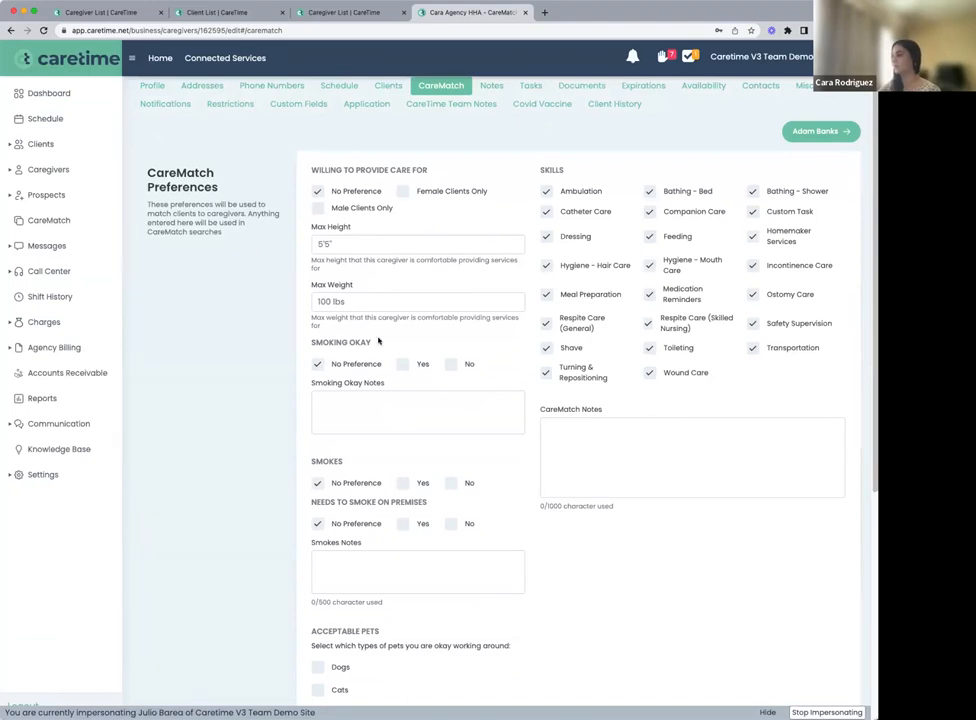
scroll(357, 297, down, 2)
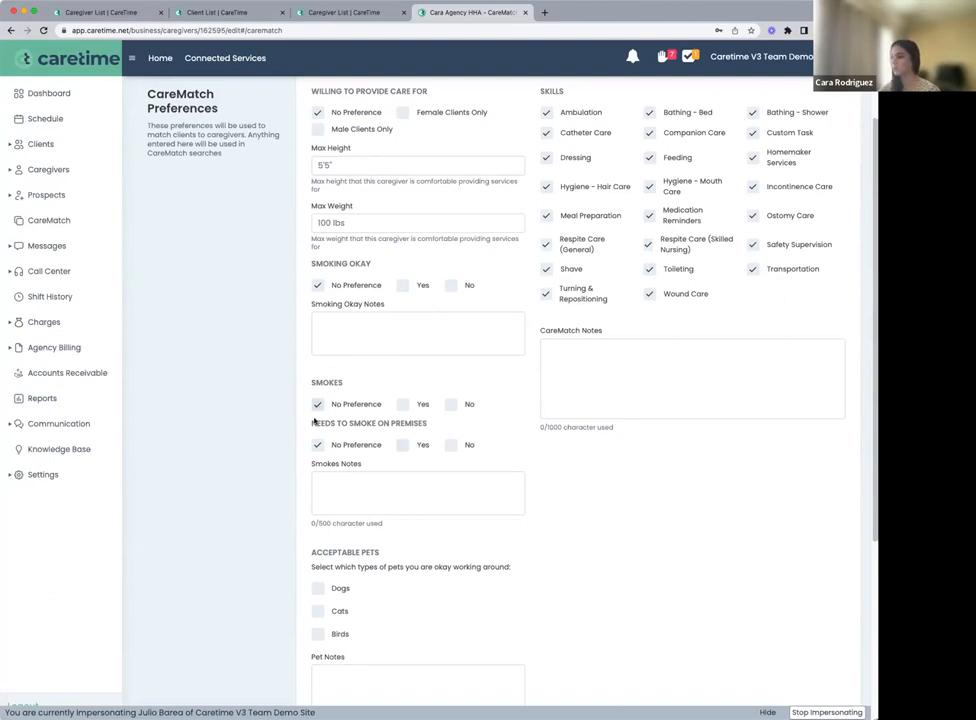
scroll(357, 471, down, 1)
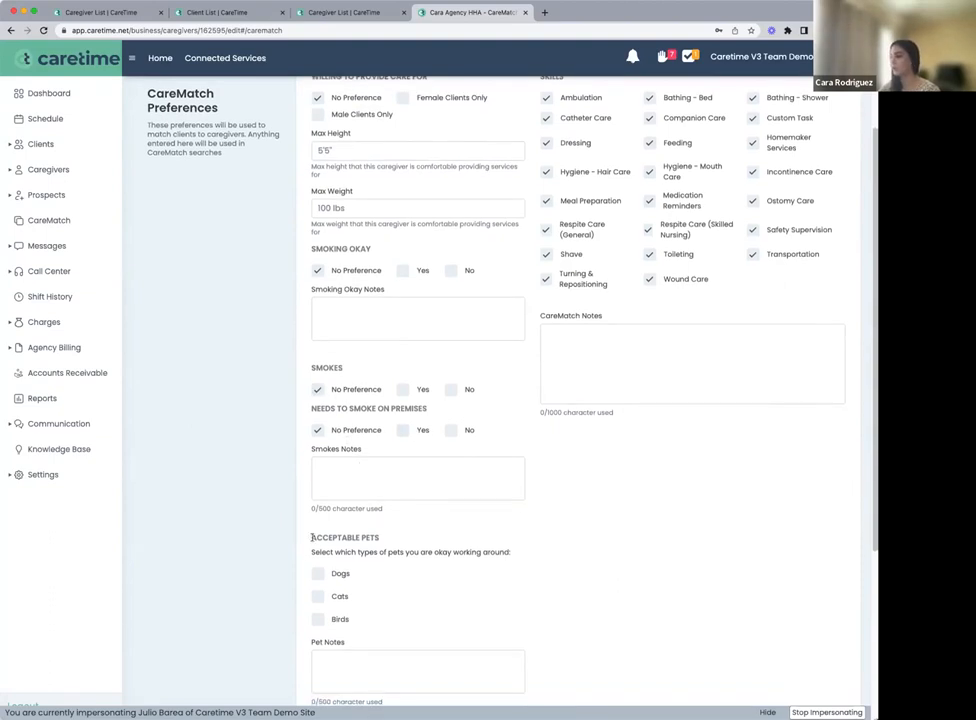
scroll(312, 537, down, 3)
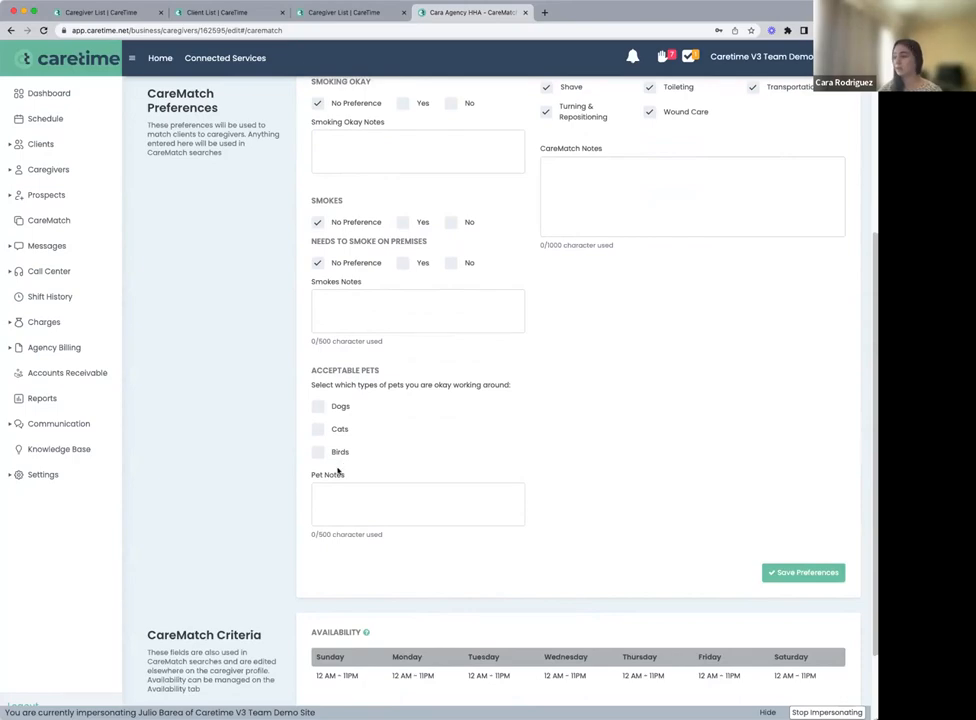
click(318, 406)
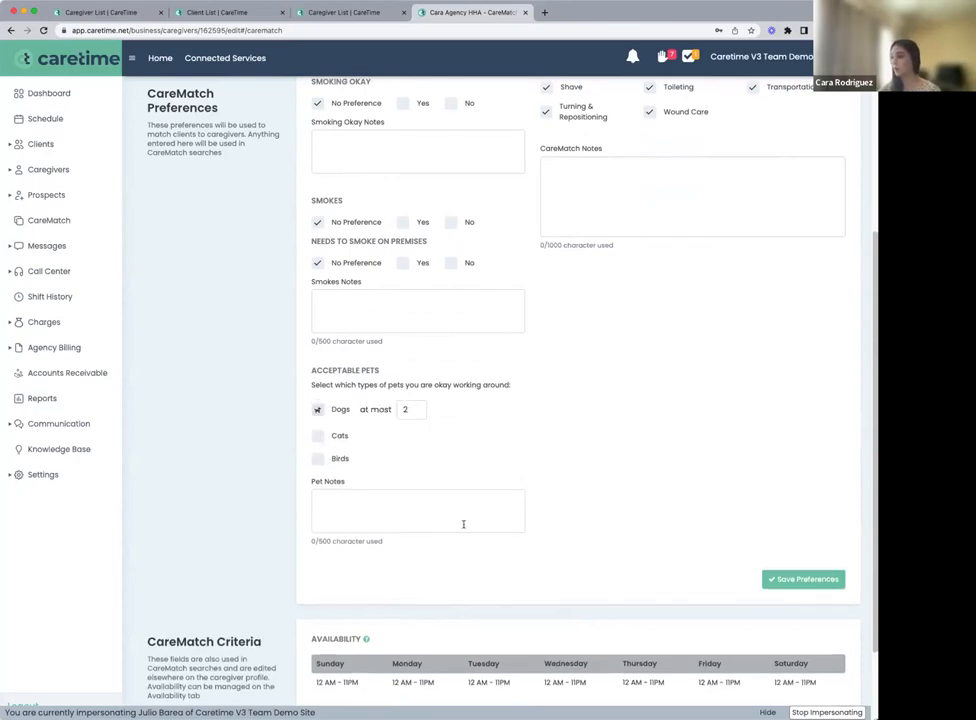
Review the caregiver's skills, CareMatch notes, weekly availability and caregiver information used as CareMatch criteria
scroll(520, 420, up, 6)
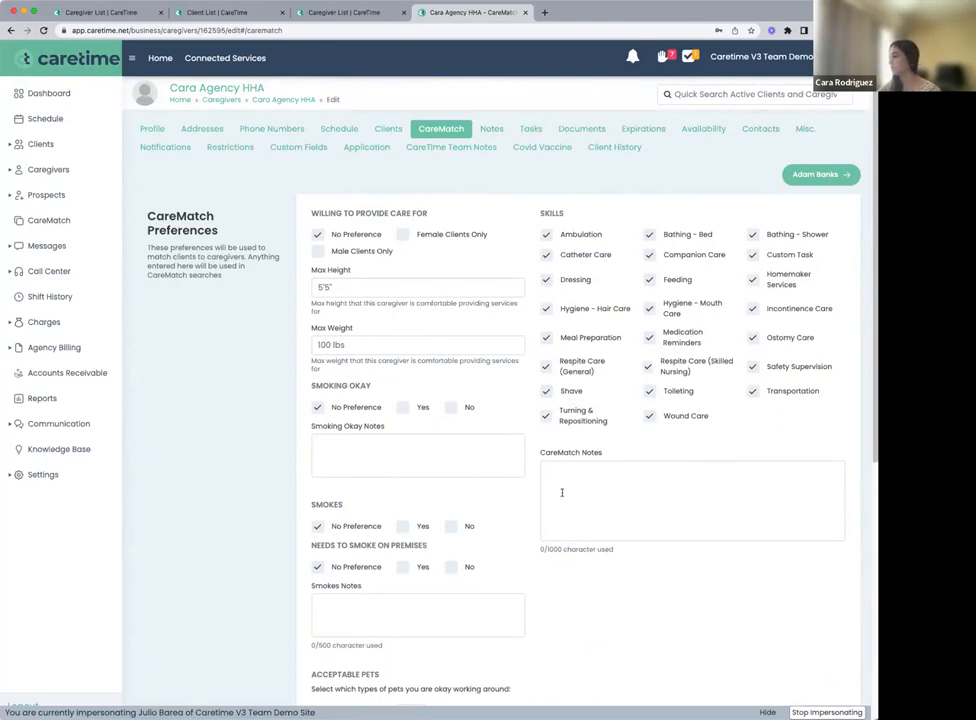
scroll(561, 492, down, 8)
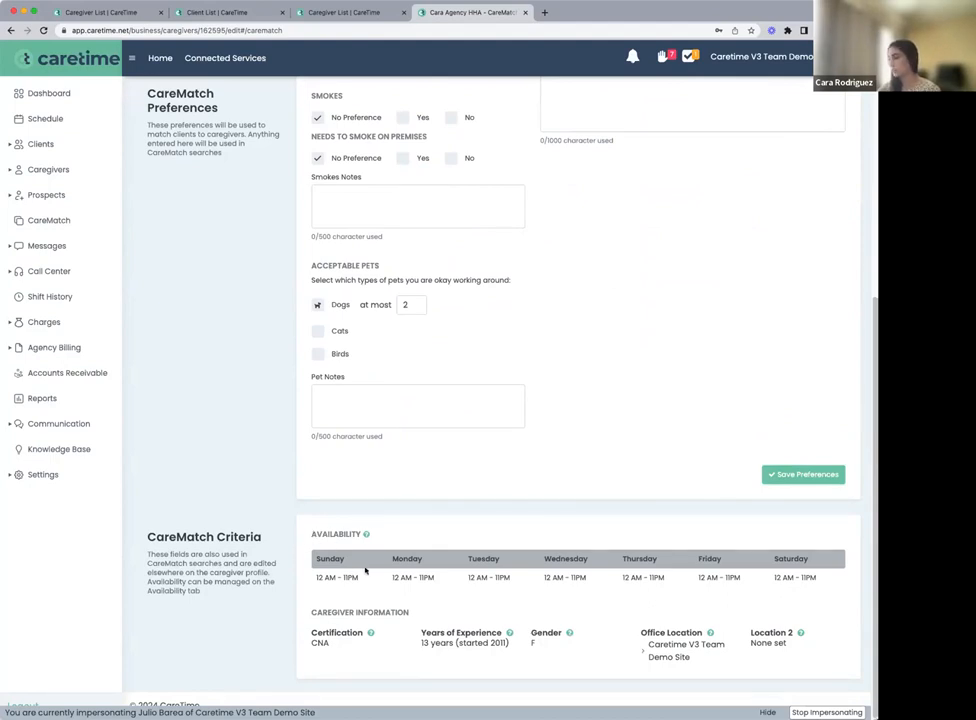
scroll(427, 491, up, 8)
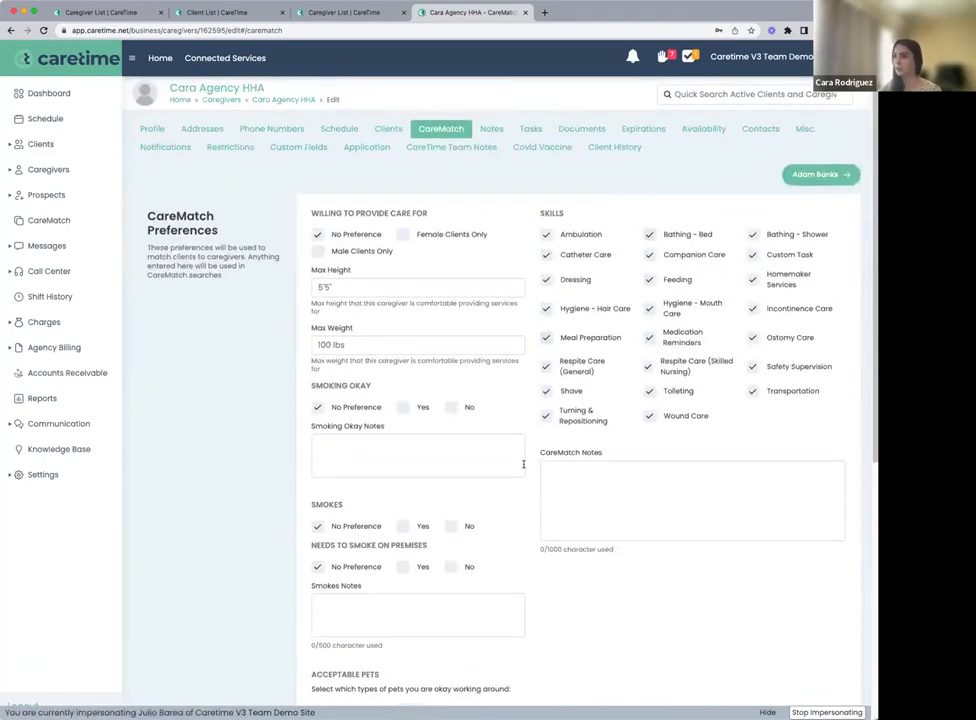
scroll(522, 464, down, 5)
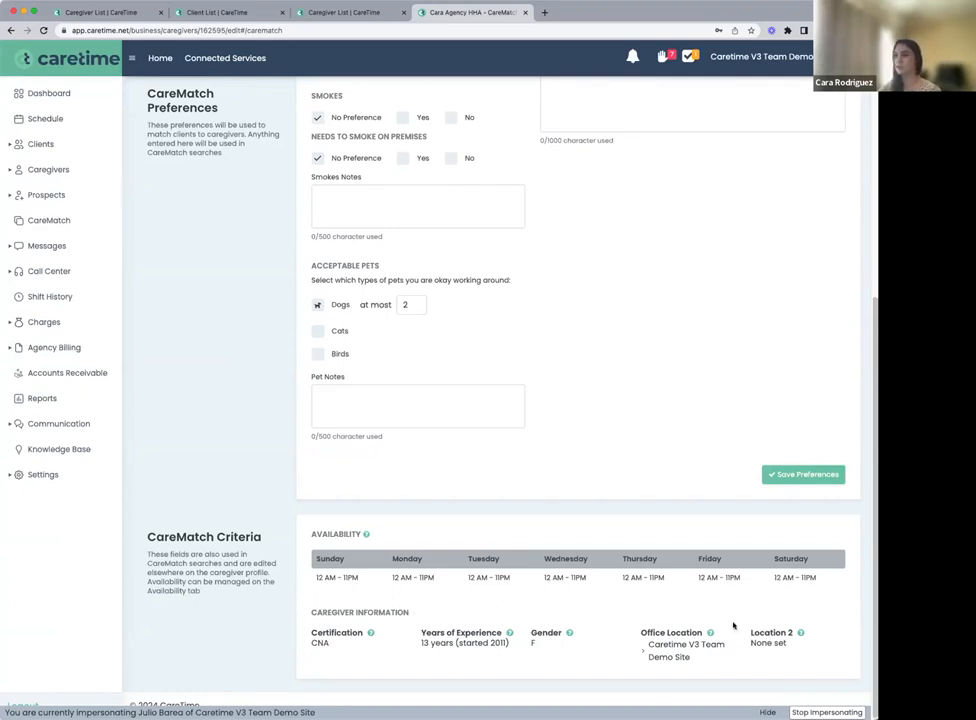
scroll(648, 520, up, 5)
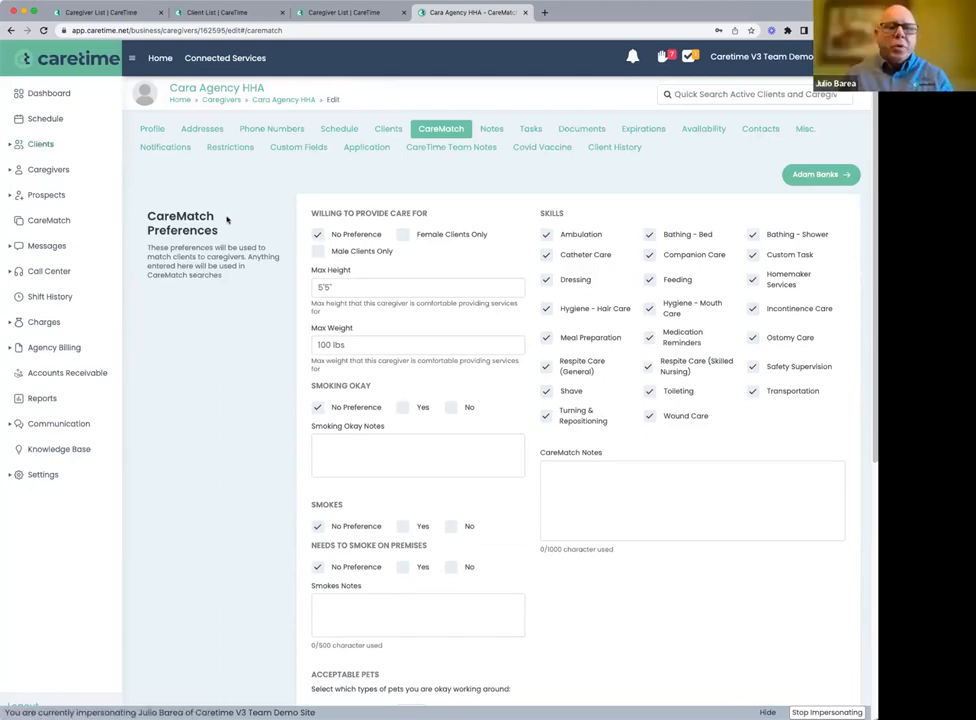
On the main schedule, open the second client's open shift on Thursday, March 21 for editing and show its CareMatch caregiver search
click(38, 119)
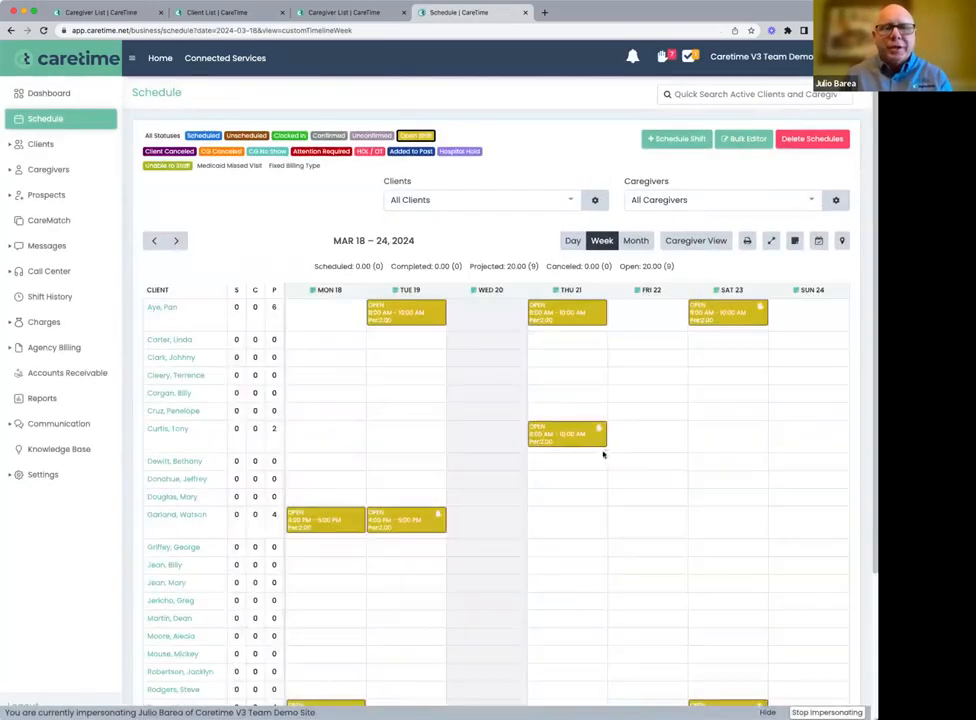
click(559, 436)
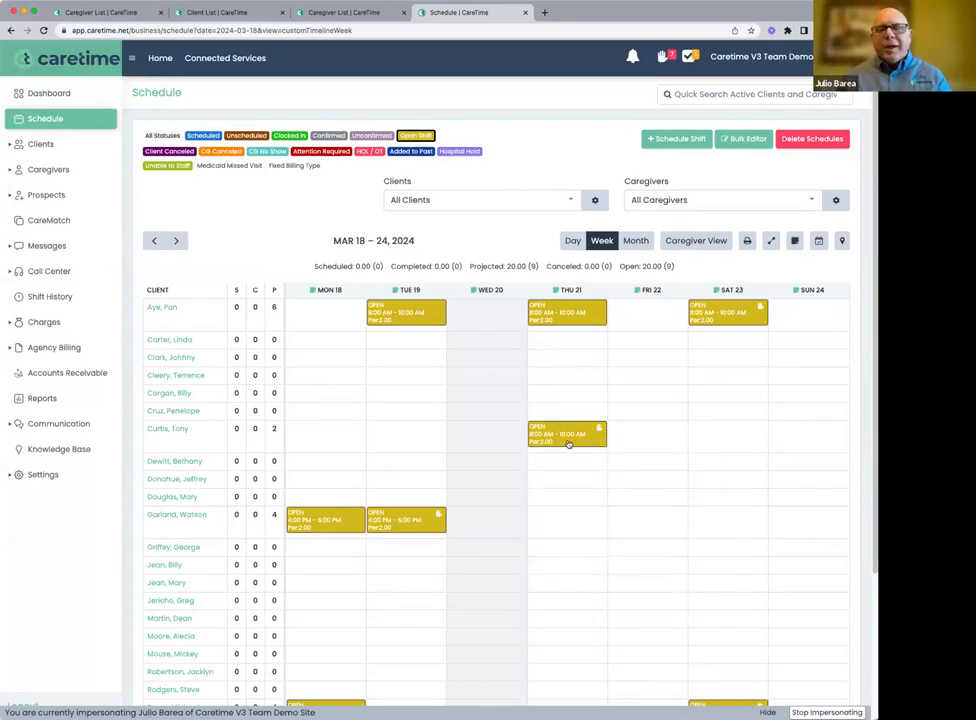
click(567, 437)
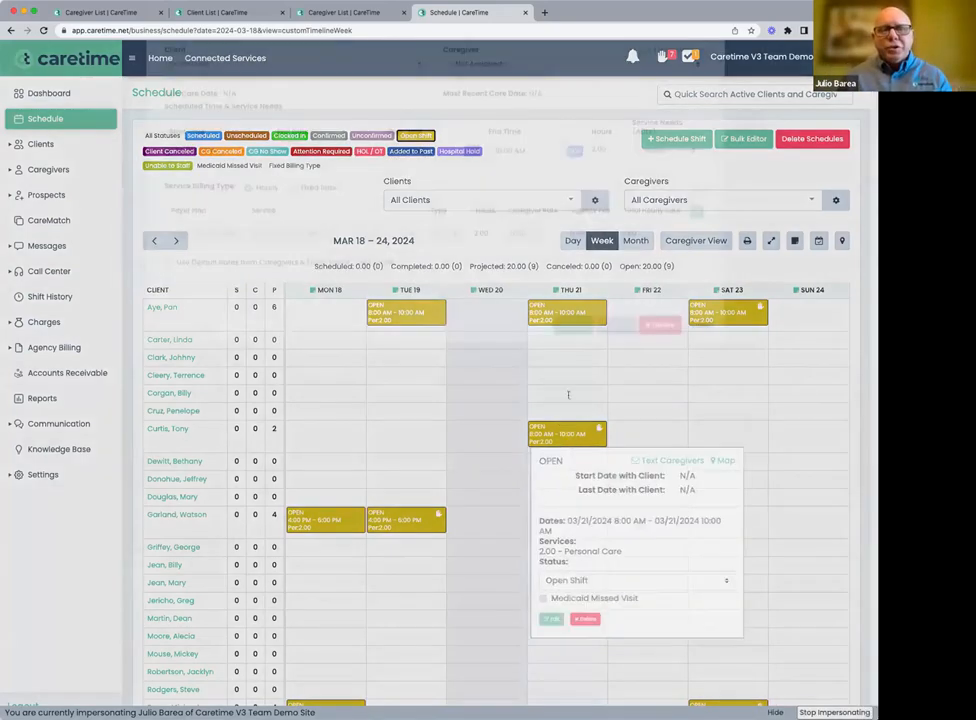
click(464, 101)
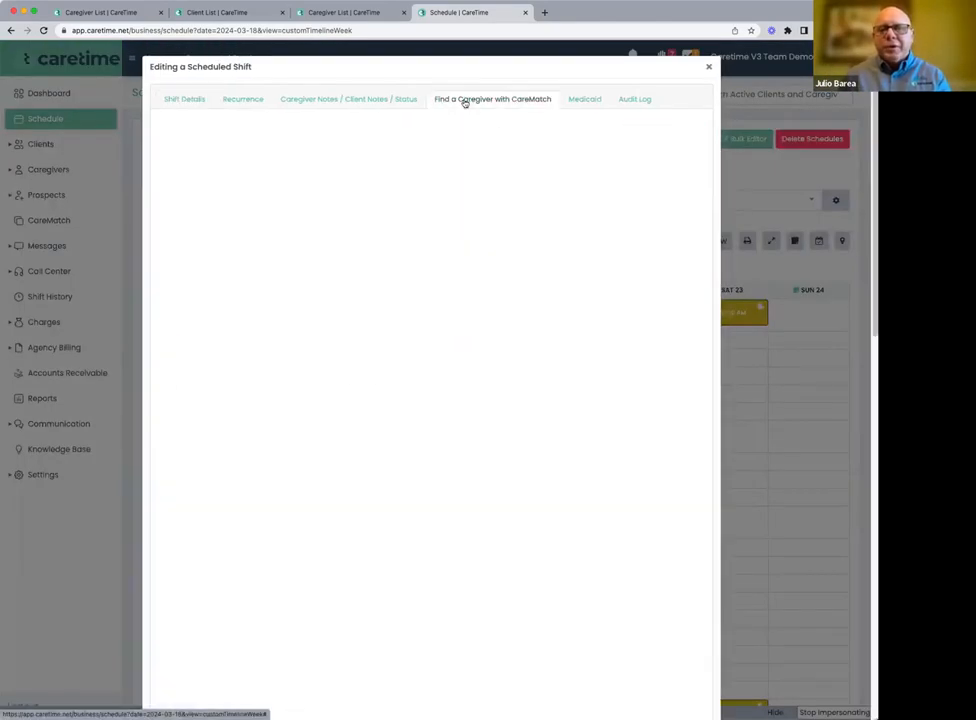
Review the shift's caregiver availability criteria and set the services to match all of the client's ADL requirements
scroll(358, 218, down, 3)
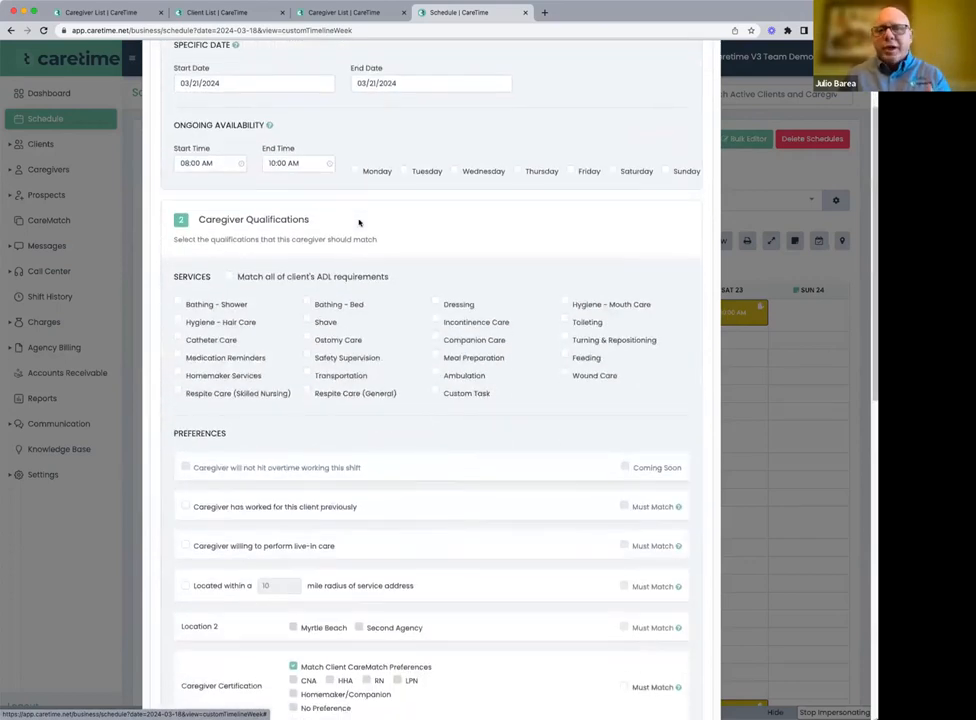
scroll(359, 222, up, 3)
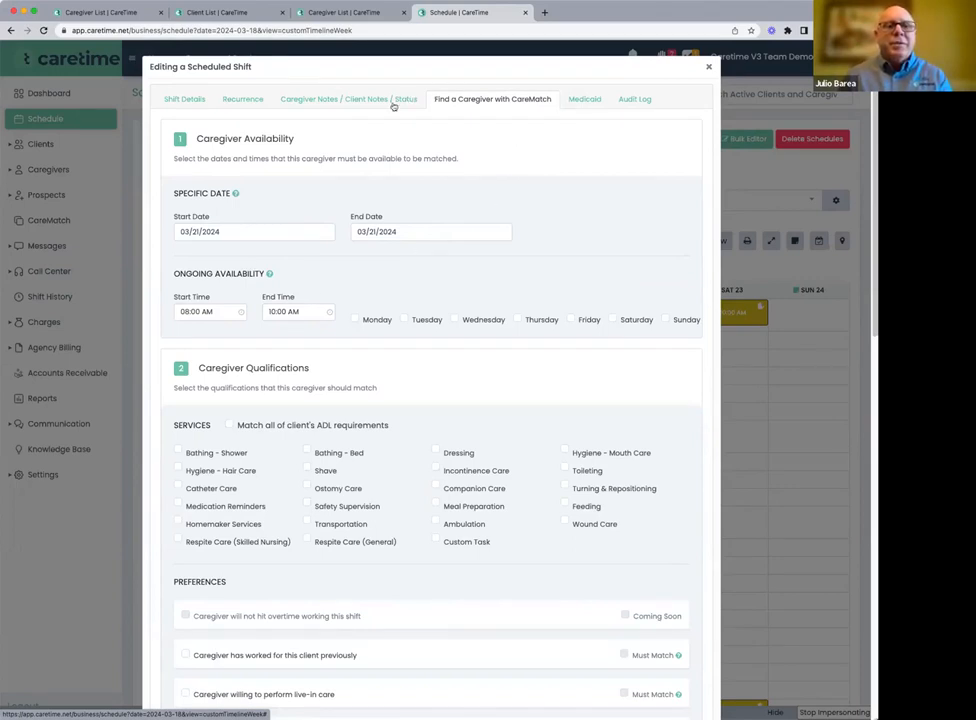
scroll(320, 258, down, 1)
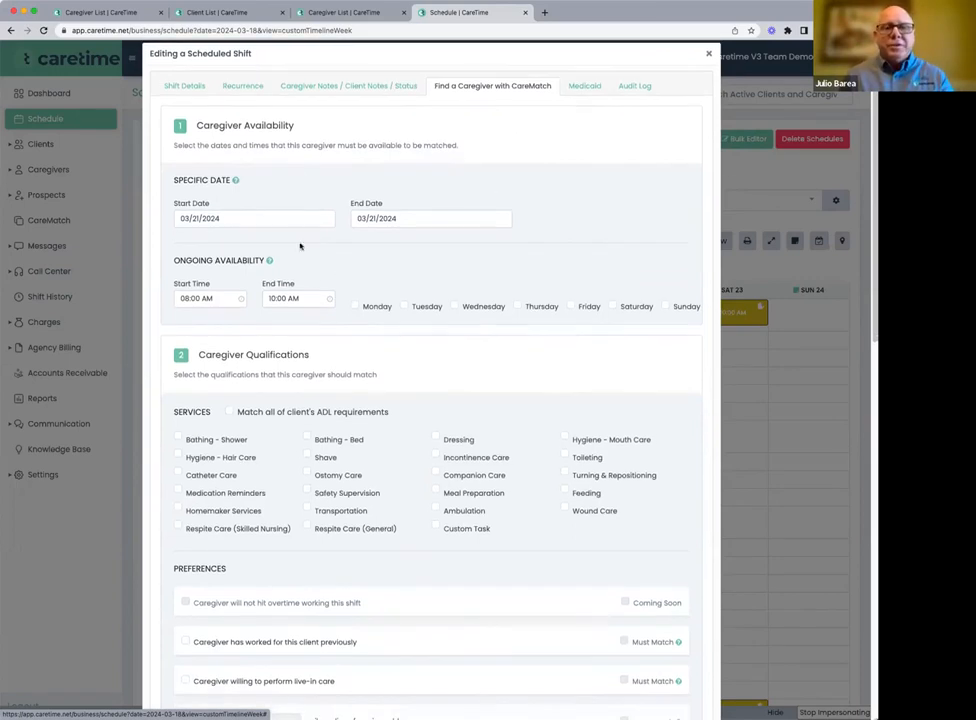
scroll(300, 286, down, 1)
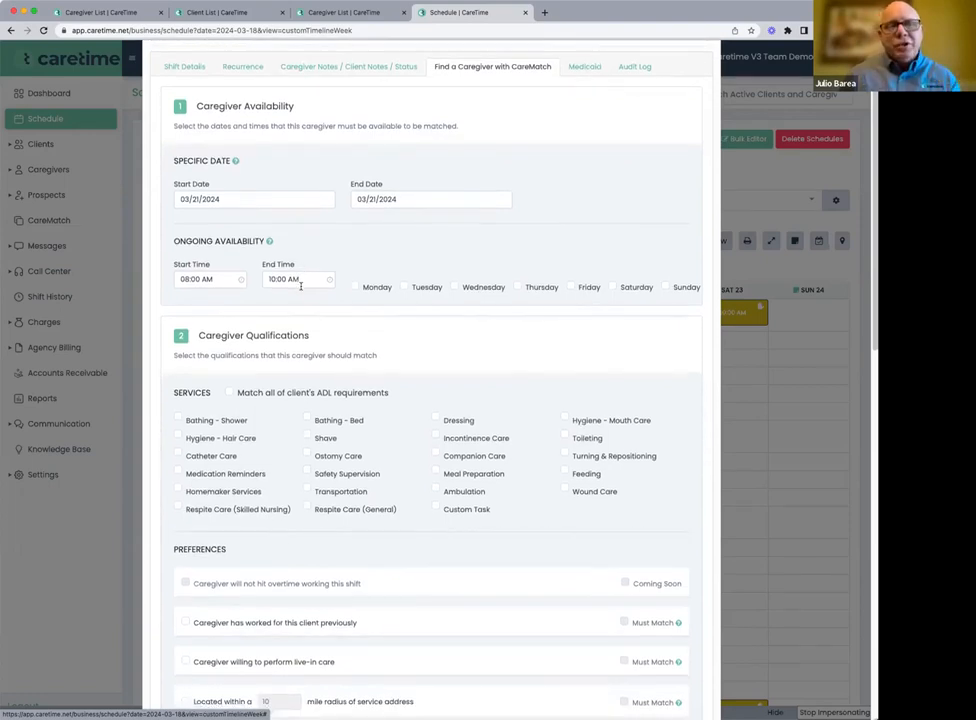
scroll(300, 286, down, 5)
scroll(241, 267, up, 6)
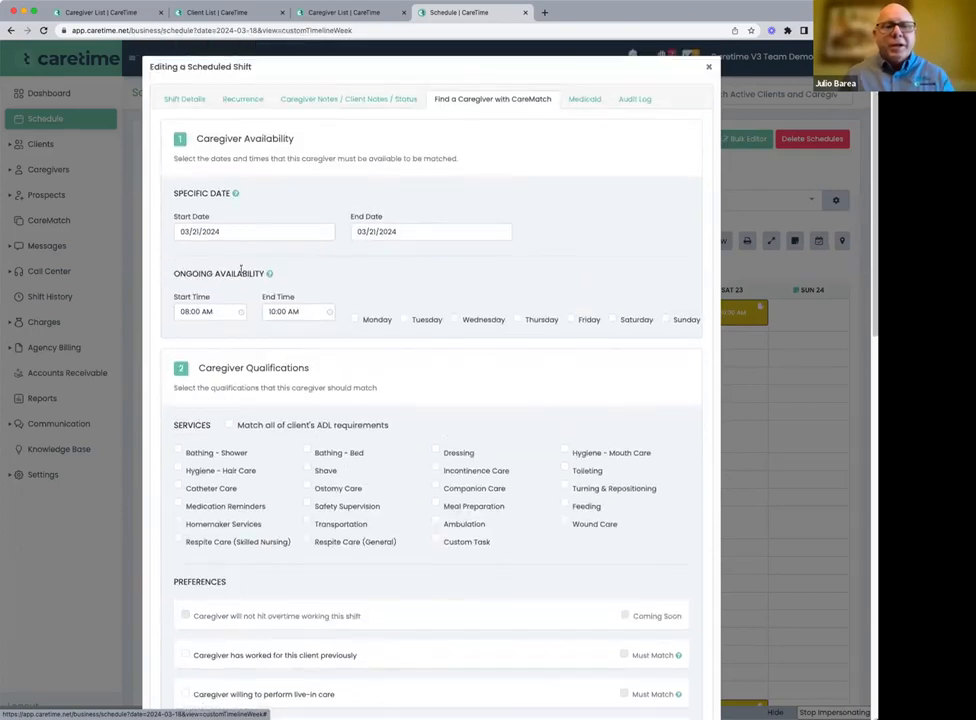
click(229, 425)
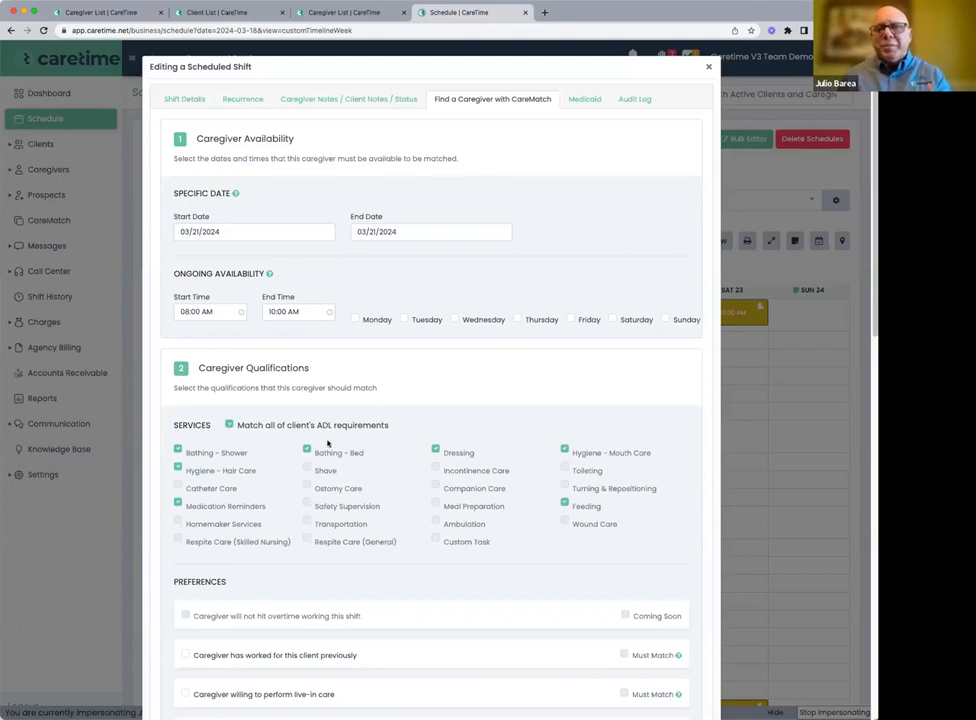
Add the preference for caregivers located within a 10 mile radius of the service address
scroll(327, 443, down, 3)
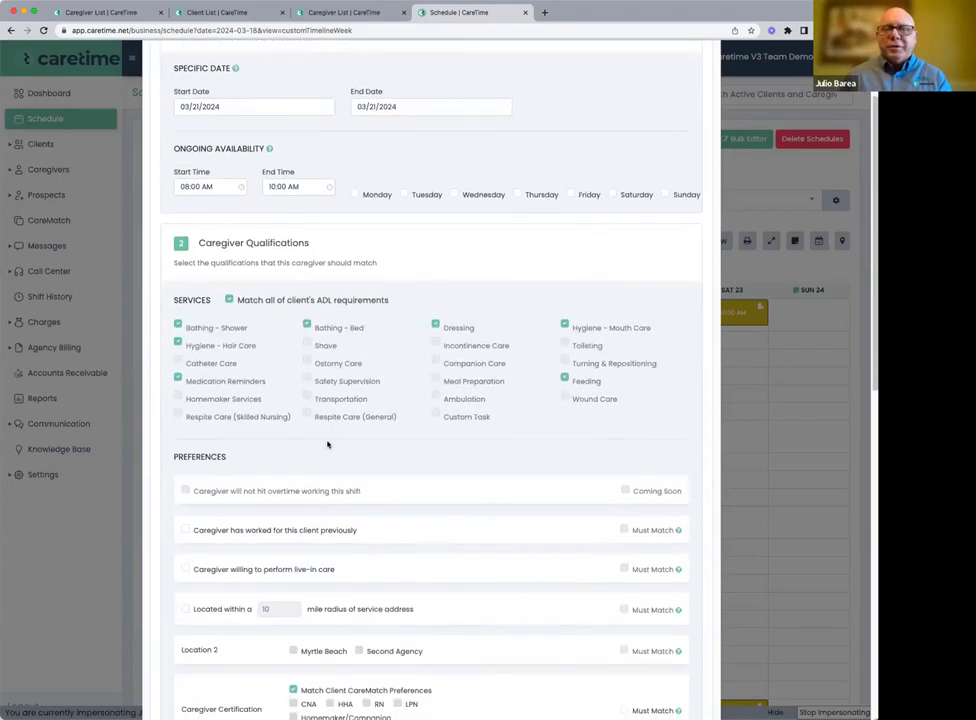
scroll(327, 443, down, 1)
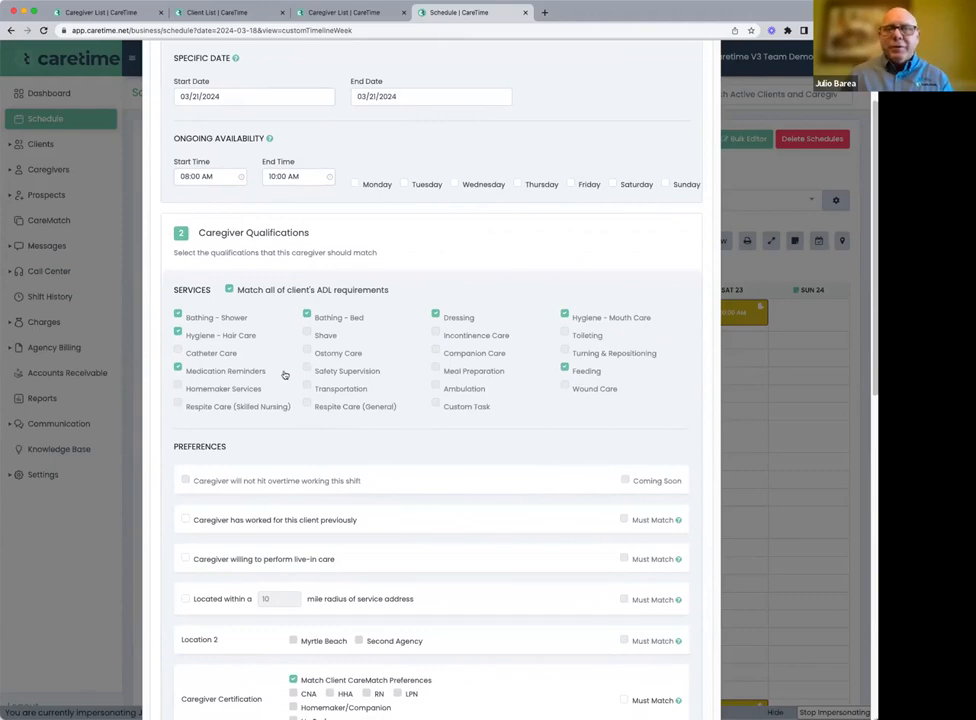
scroll(283, 374, down, 3)
scroll(285, 374, down, 1)
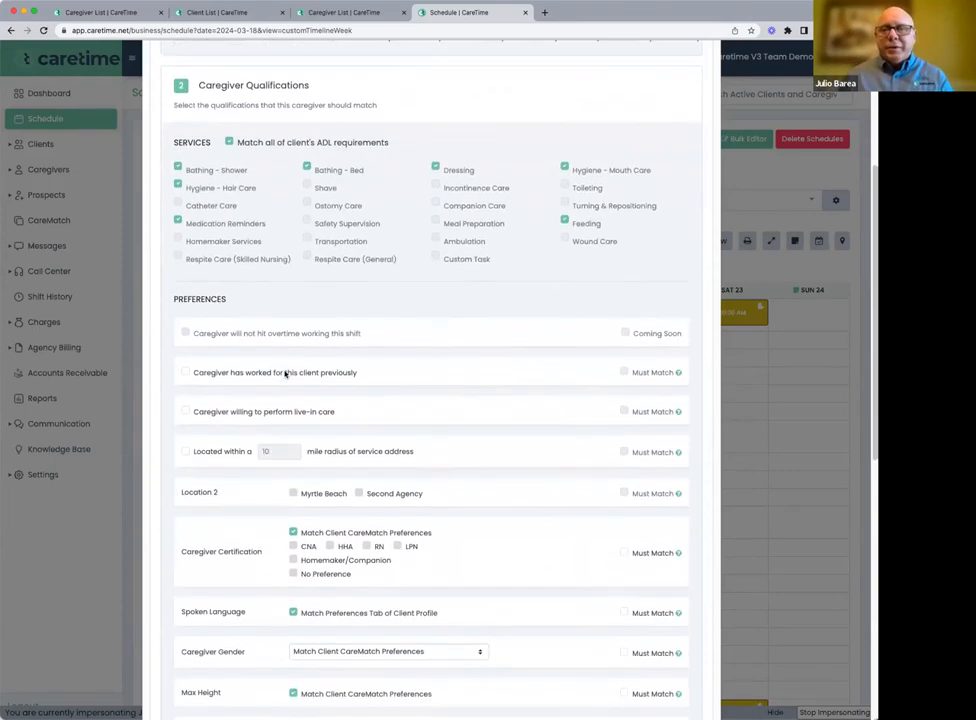
click(186, 452)
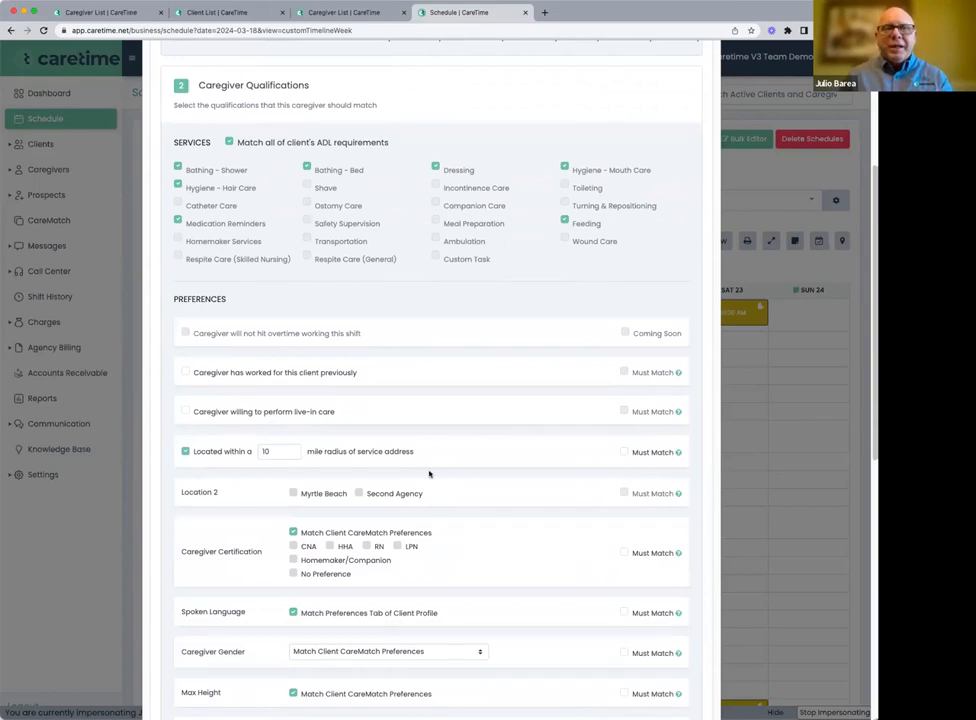
Review the remaining caregiver preferences and find the caregivers who match the open shift's qualifications
scroll(430, 474, down, 5)
scroll(430, 476, down, 6)
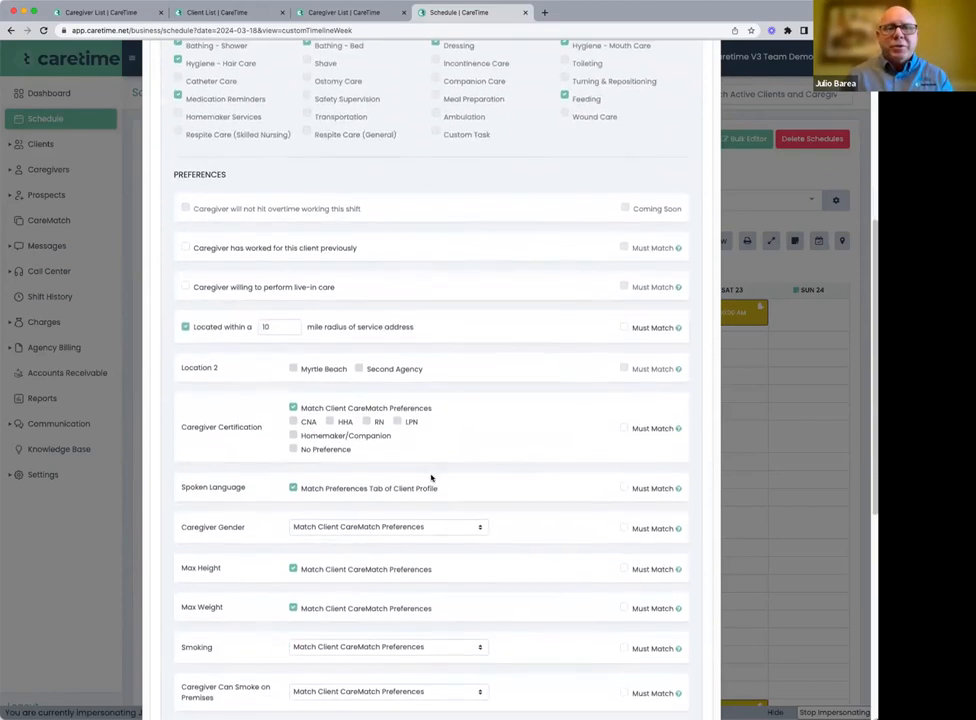
scroll(434, 482, down, 10)
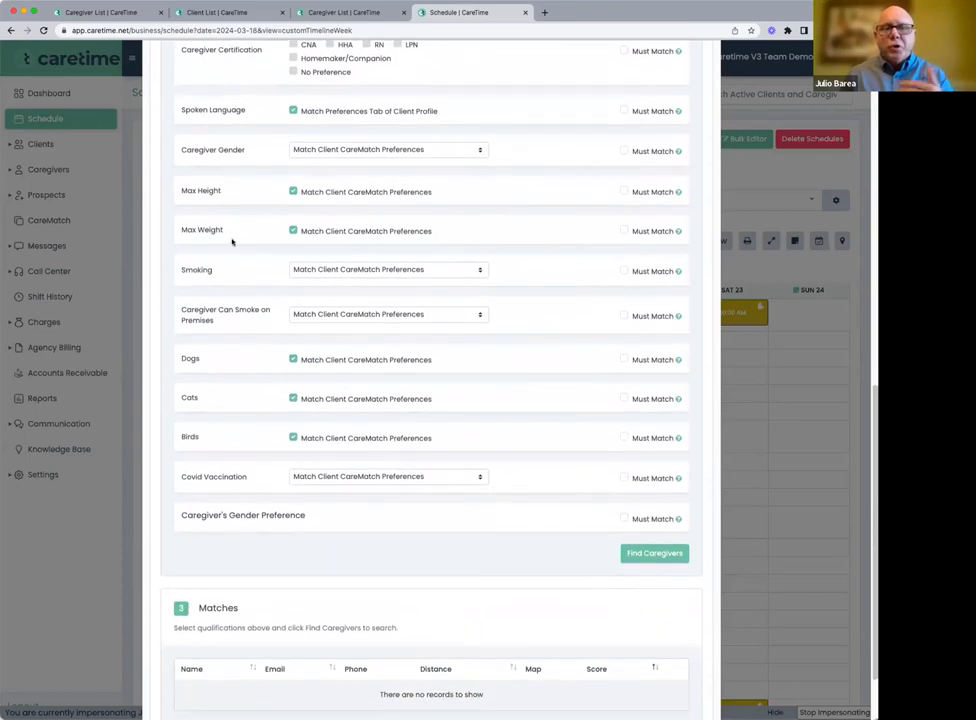
scroll(556, 586, down, 3)
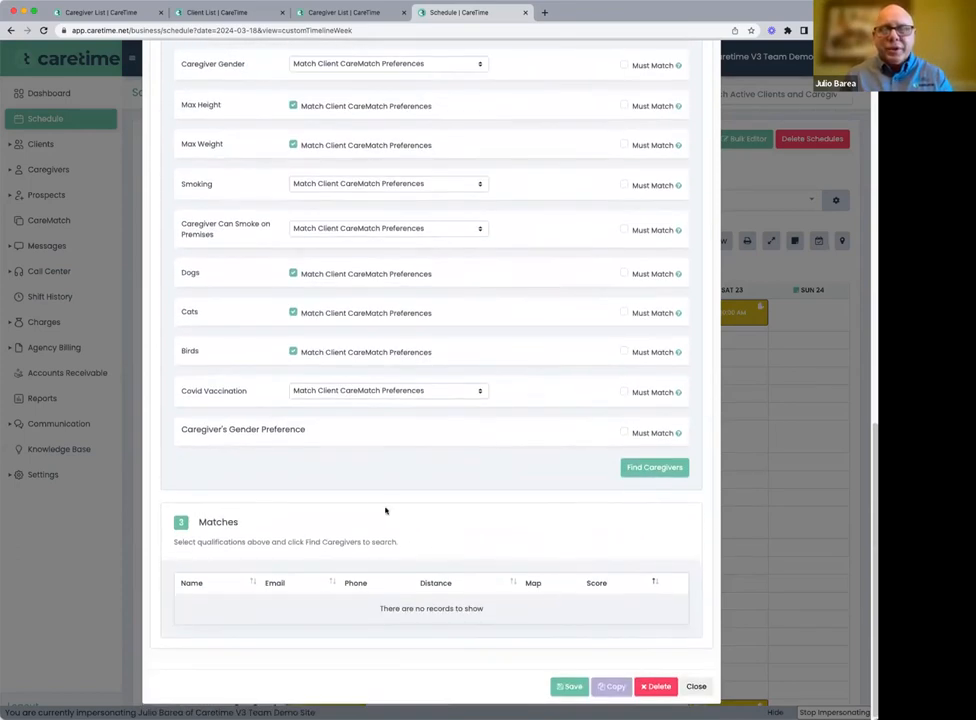
click(636, 471)
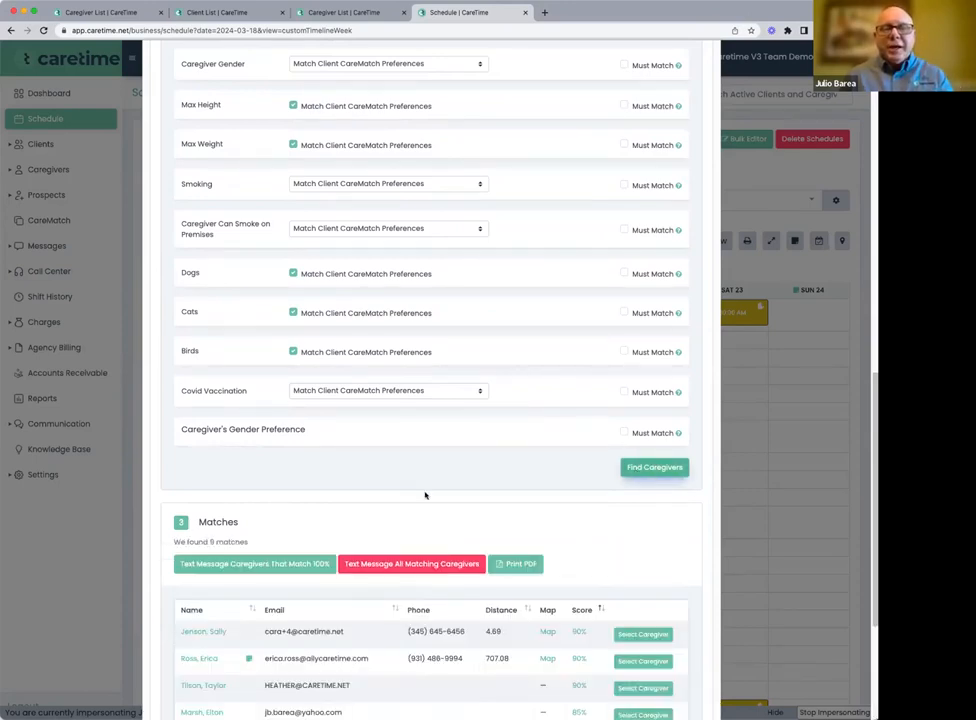
scroll(424, 494, down, 3)
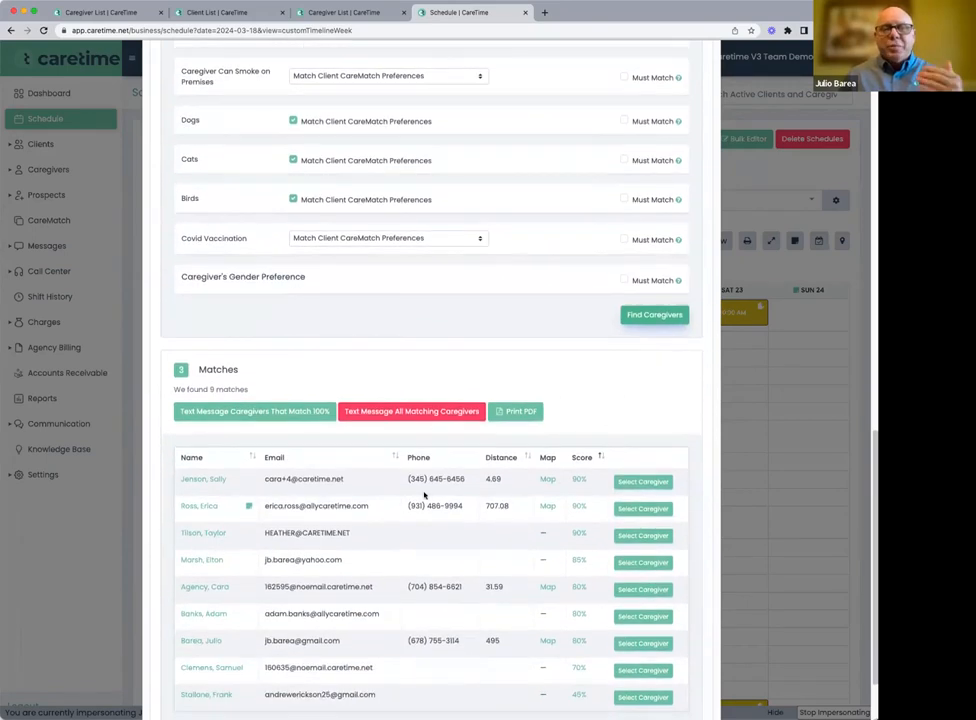
scroll(424, 494, down, 1)
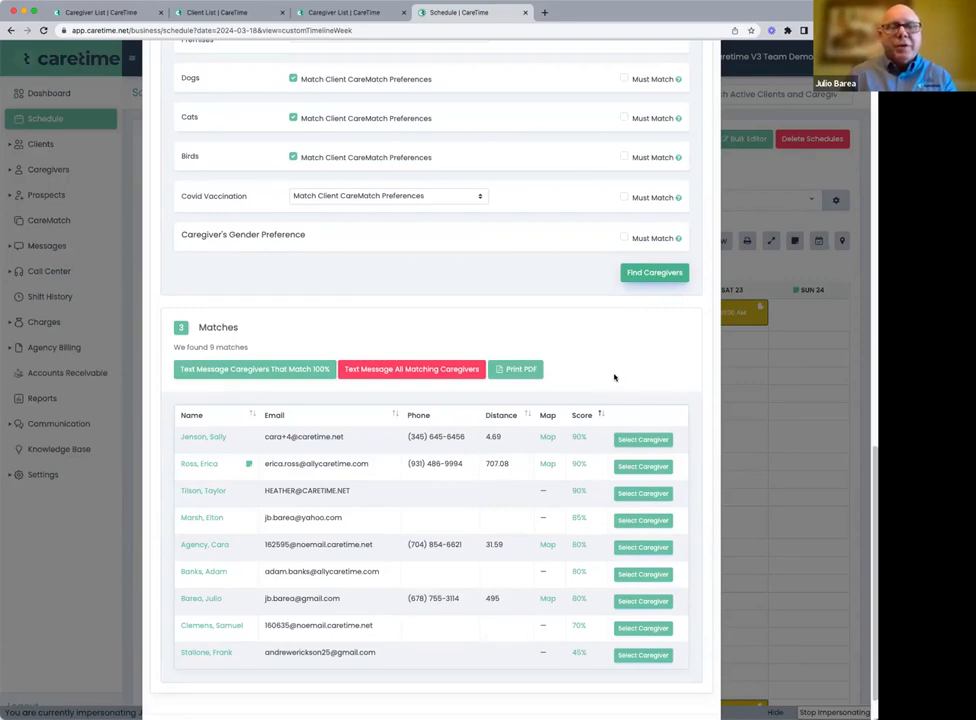
Check the first matching caregiver's distance and view the route to the service address on the map, returning to the matches
double_click(487, 437)
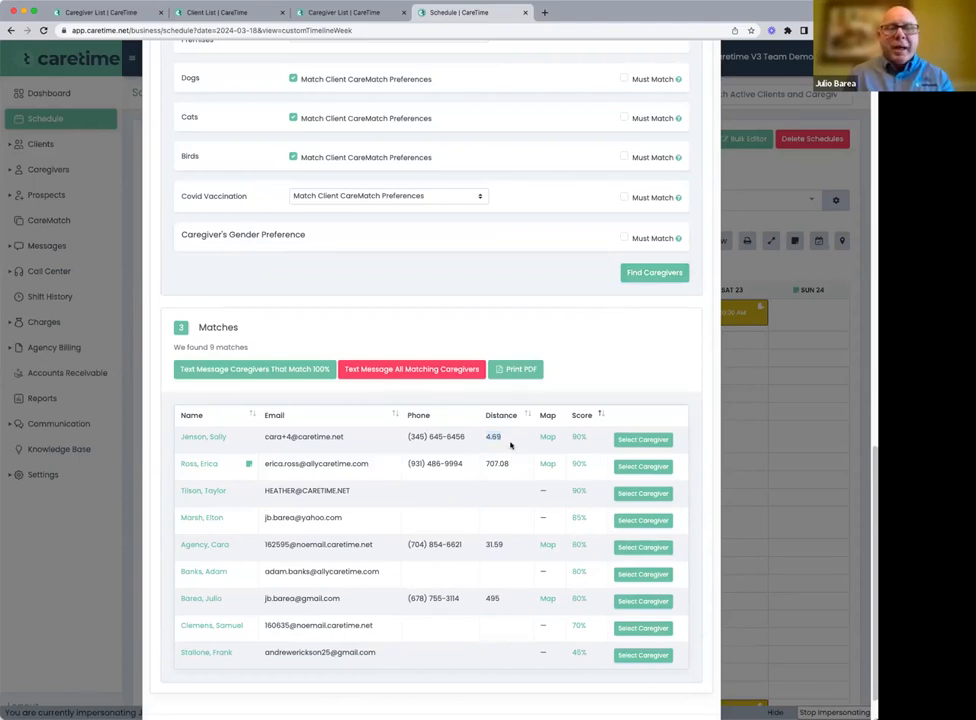
click(545, 438)
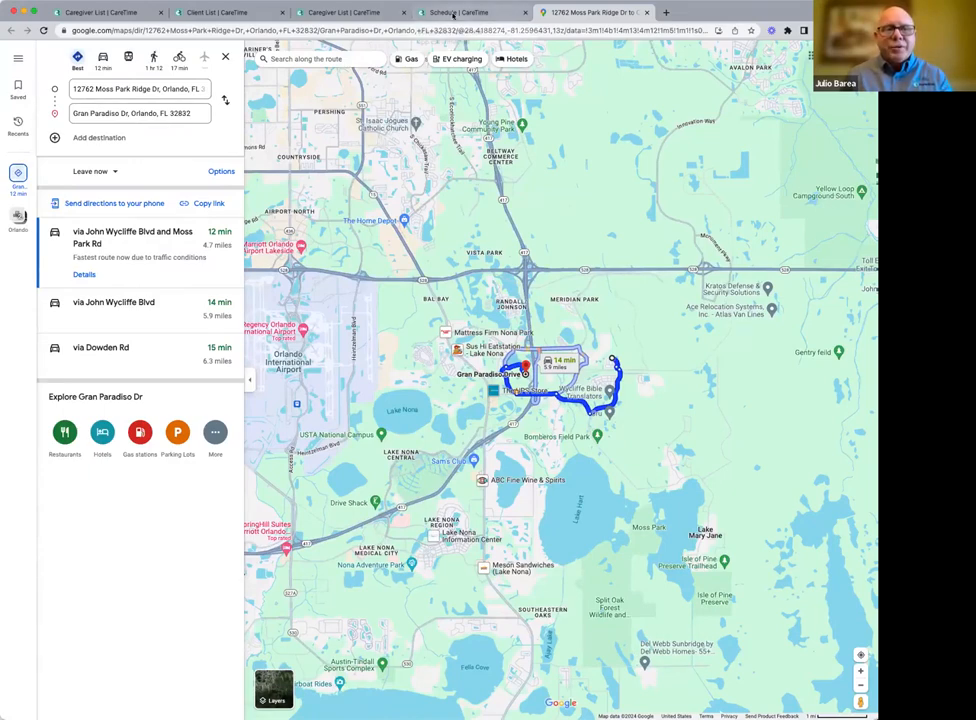
click(453, 13)
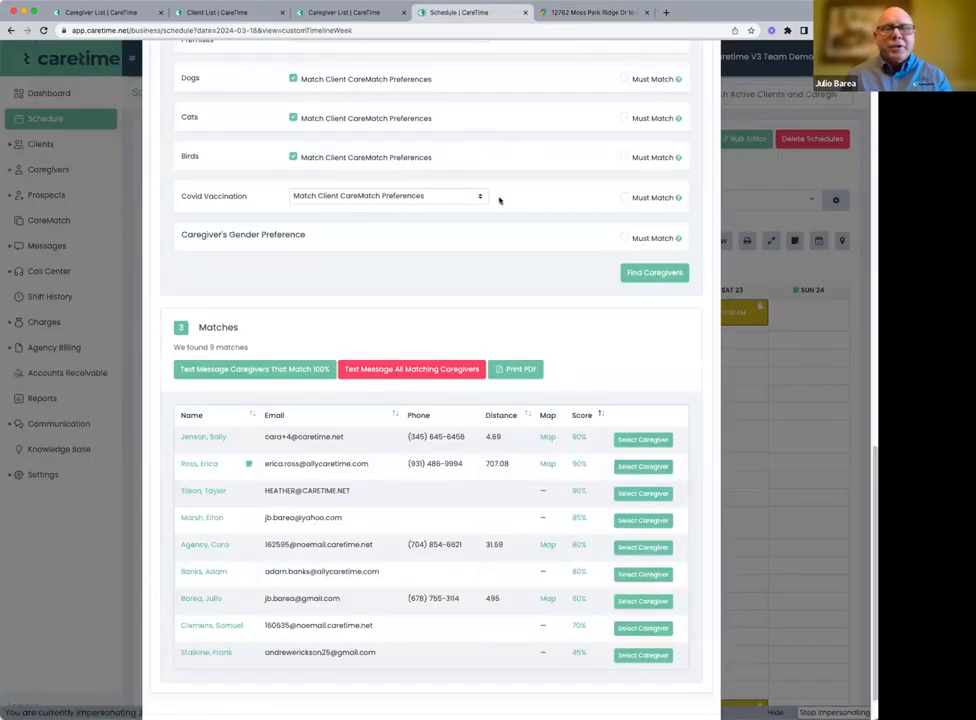
Show the score breakdowns of the first and last caregivers in the matches list to compare which criteria each one meets
click(577, 440)
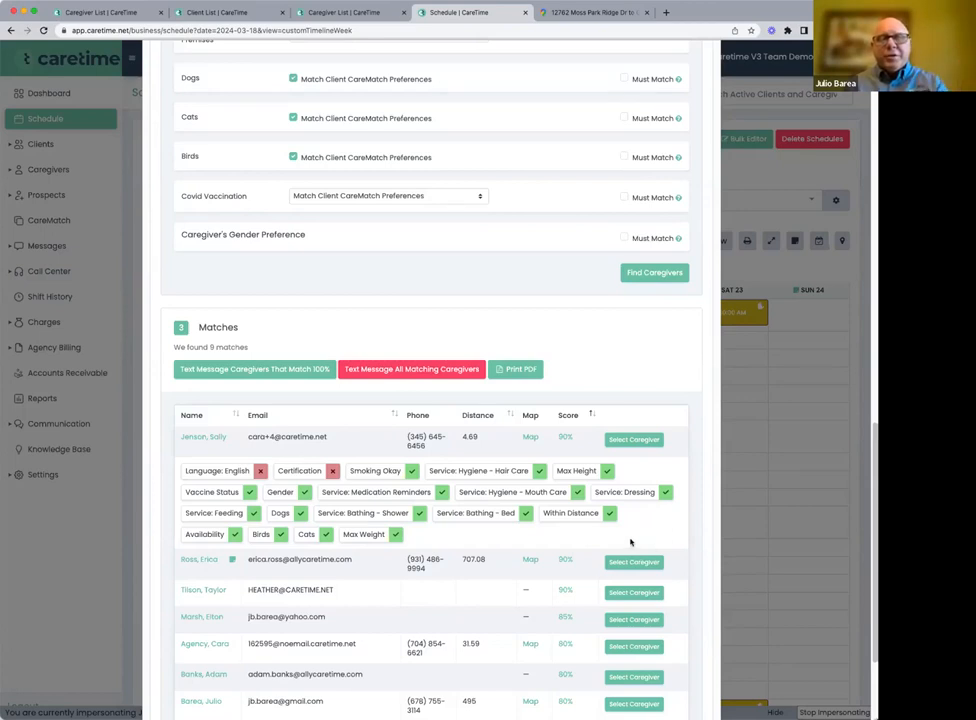
scroll(640, 544, down, 3)
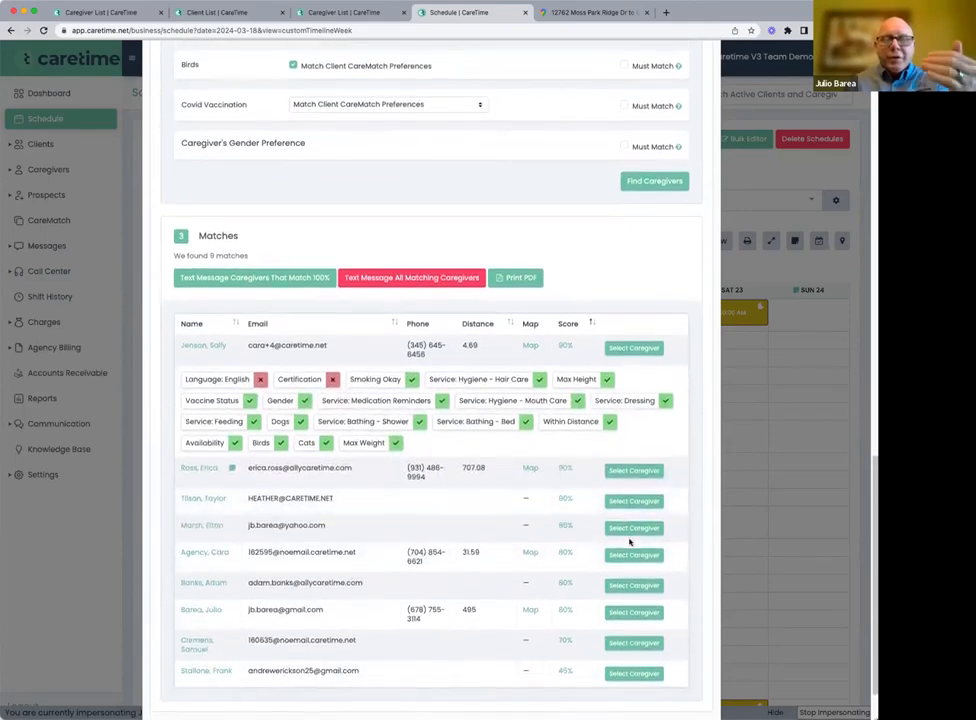
scroll(630, 541, down, 1)
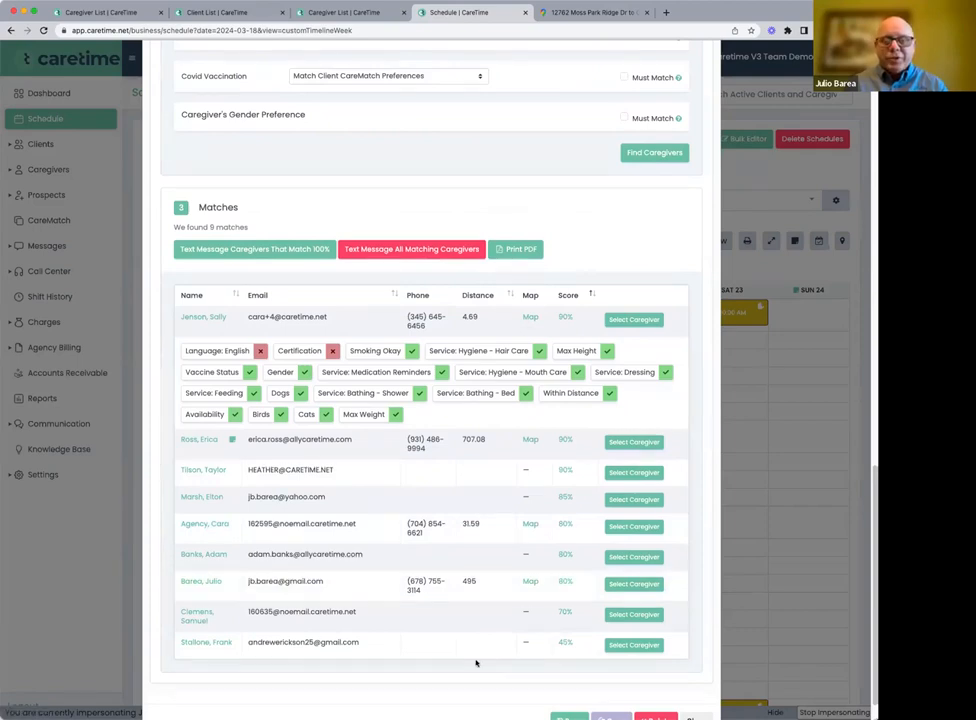
click(564, 645)
scroll(468, 670, down, 1)
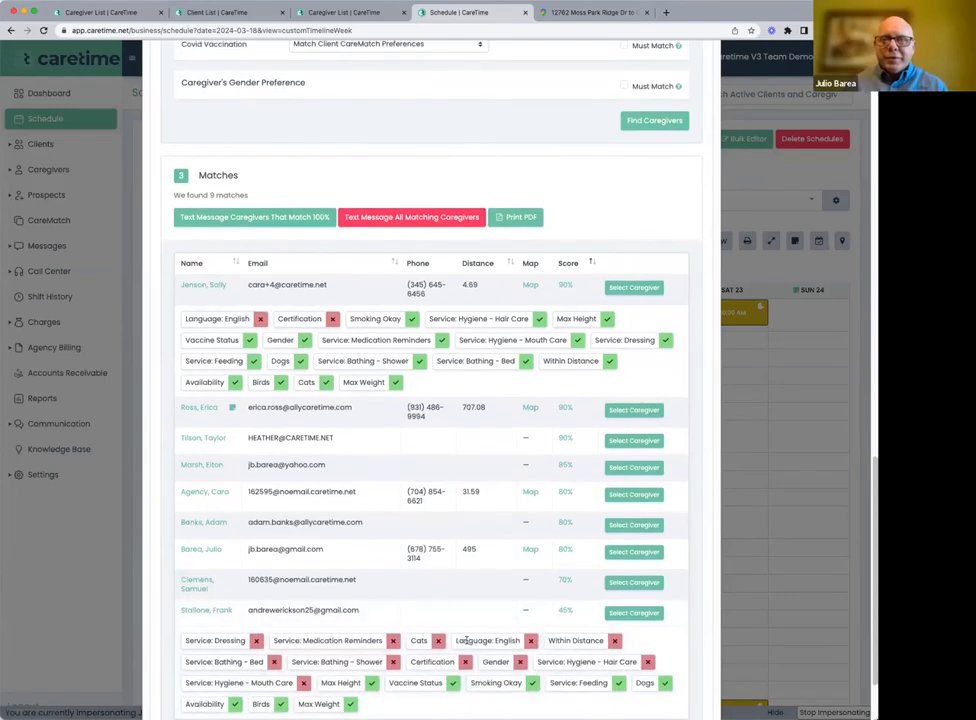
scroll(466, 641, down, 1)
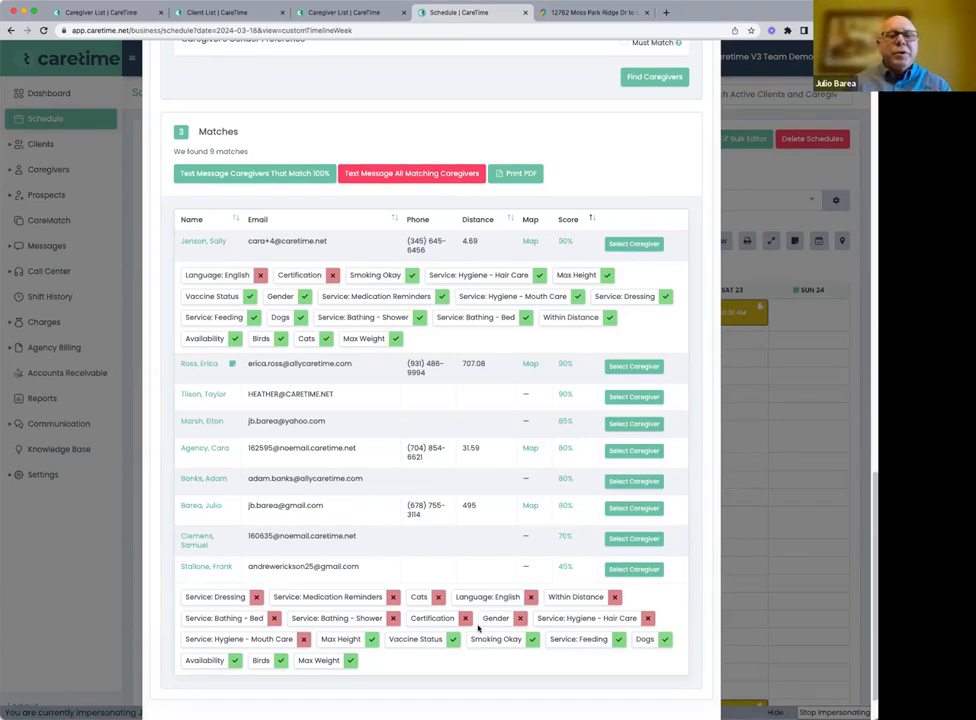
Open a text message to all matching caregivers and review its recipients and open-shift message without sending it
click(395, 176)
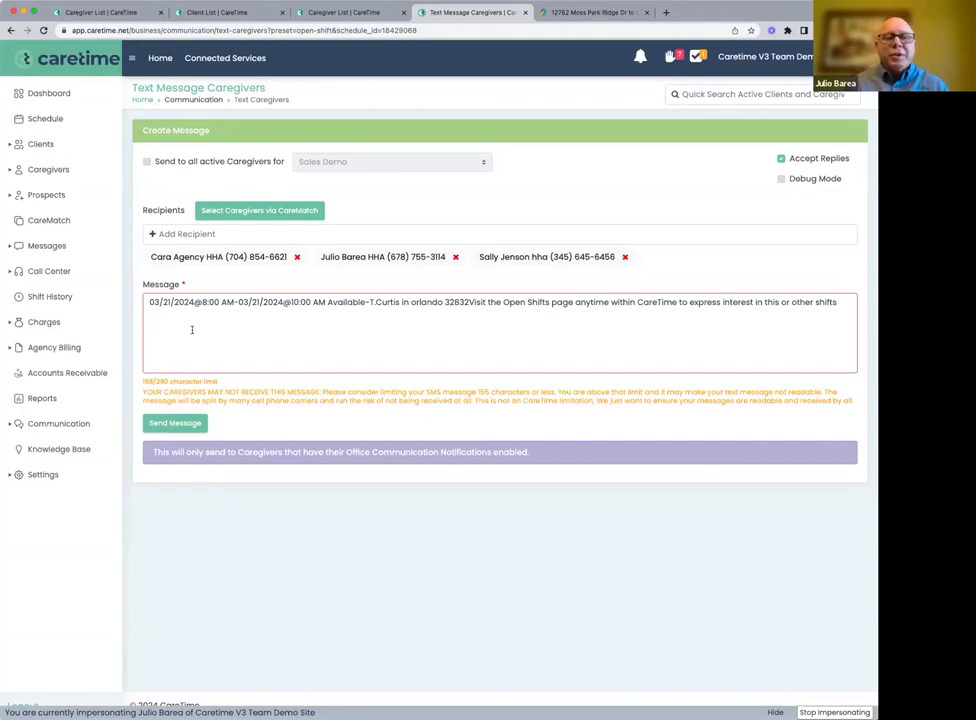
click(244, 334)
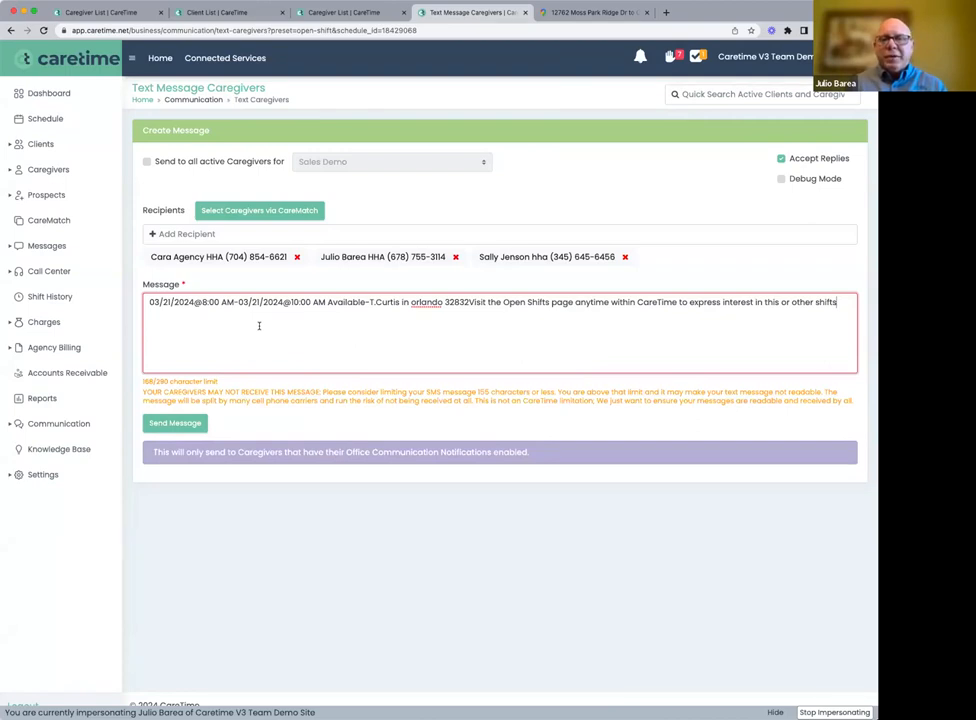
click(53, 172)
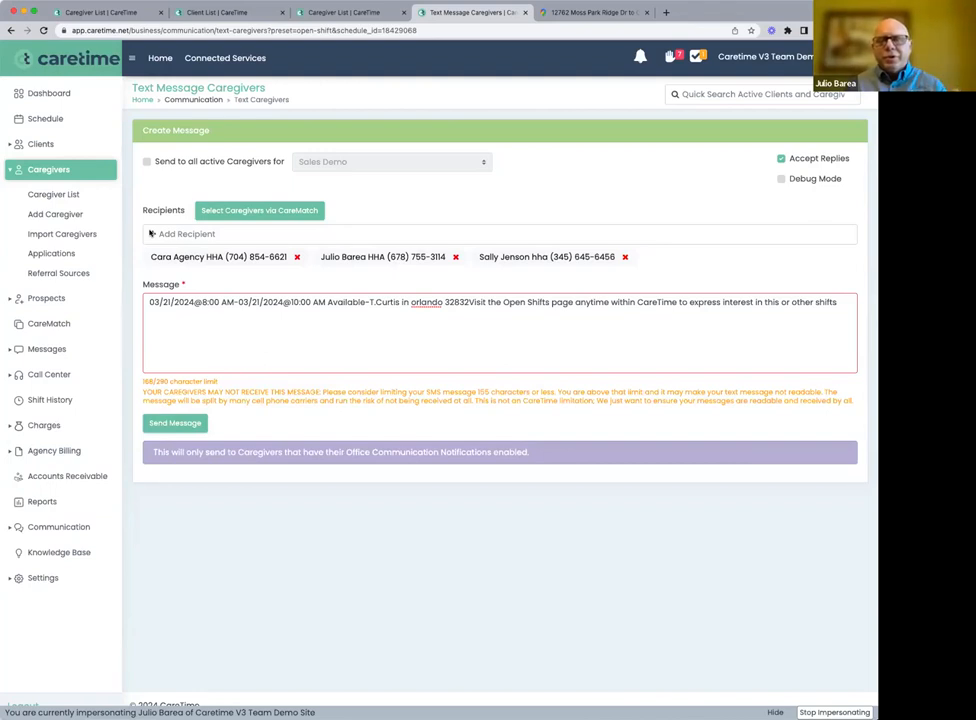
Return to the schedule, view the open-shift requests for the March 21 shift, and check the first requesting caregiver's warnings
click(45, 119)
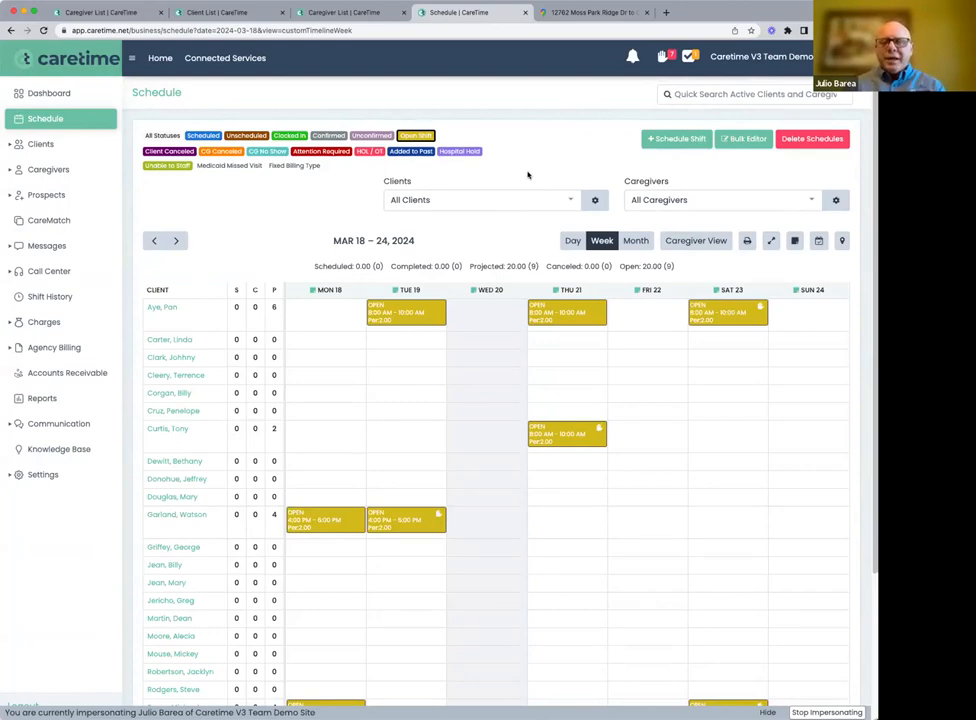
click(662, 57)
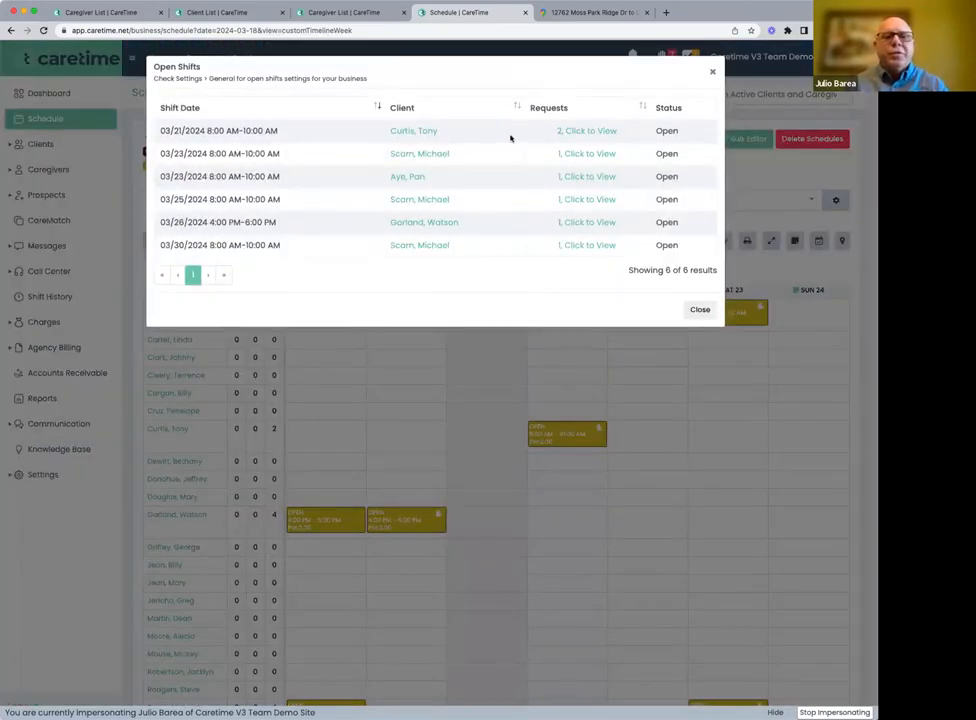
click(588, 132)
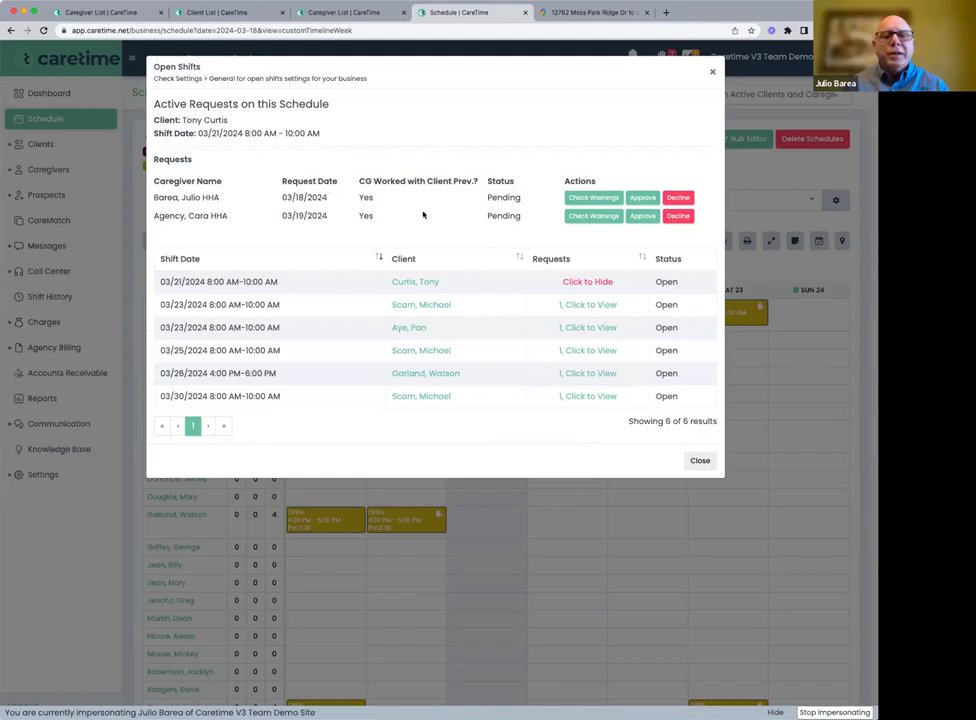
click(585, 200)
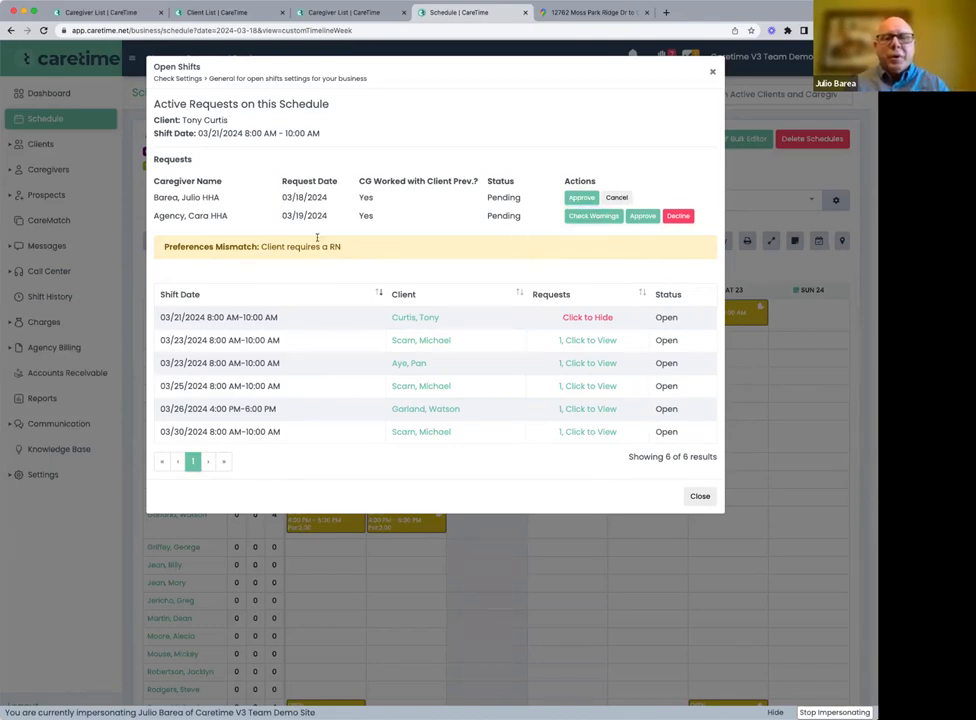
View the caregiver request for the first listed March 23 open shift, check its warnings, and close the open-shift requests
click(568, 343)
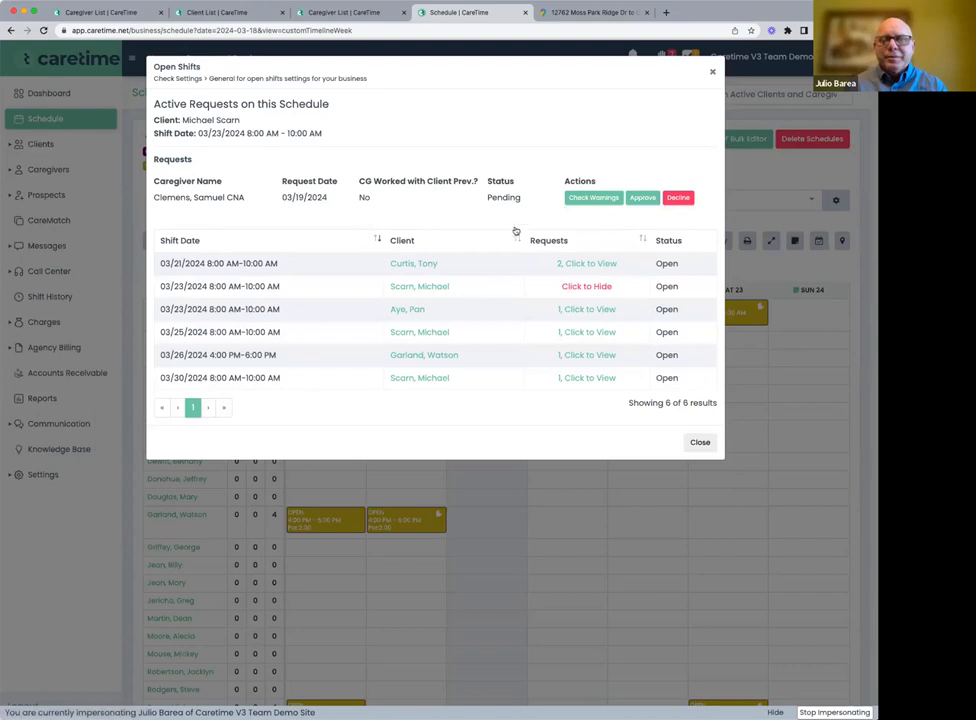
click(577, 201)
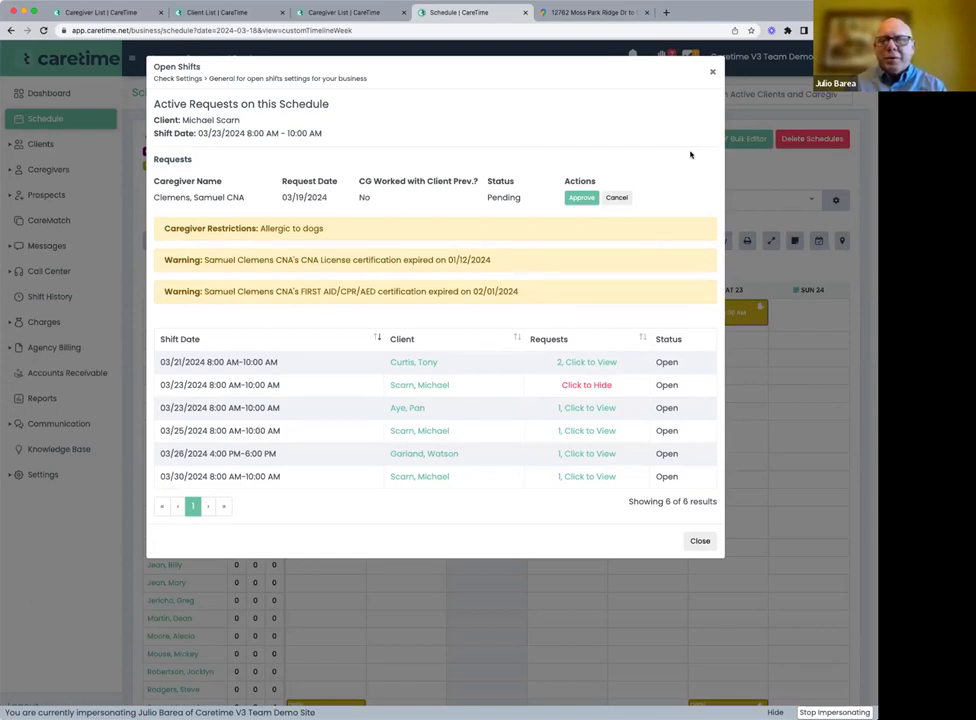
click(714, 74)
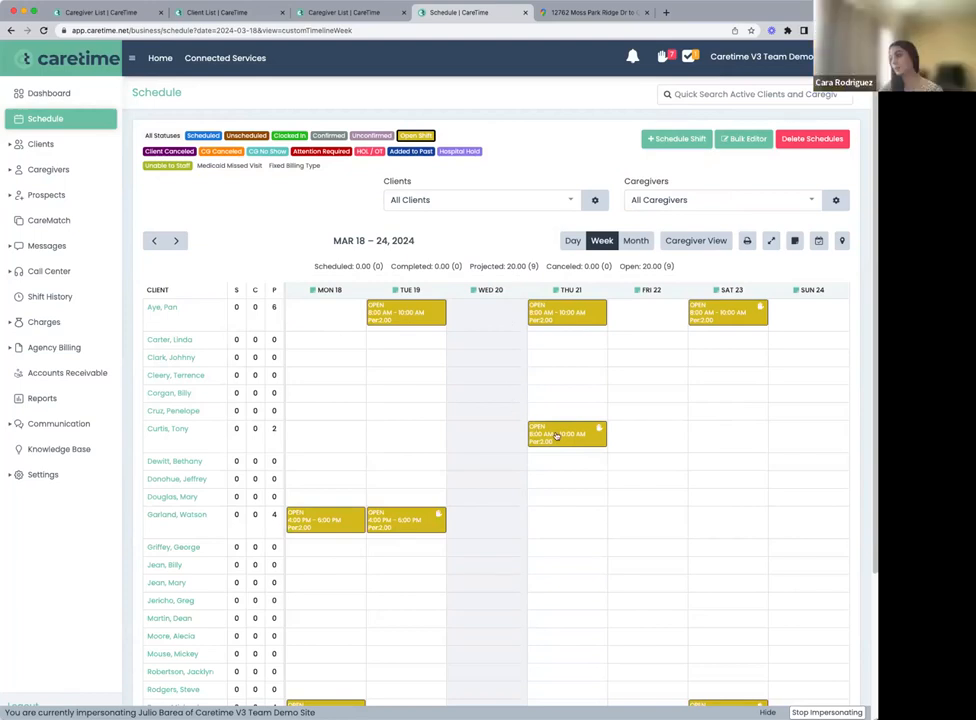
Reopen the open-shift requests, view the requesting caregivers for the March 21 shift again, and return to the schedule
mouse_move(557, 436)
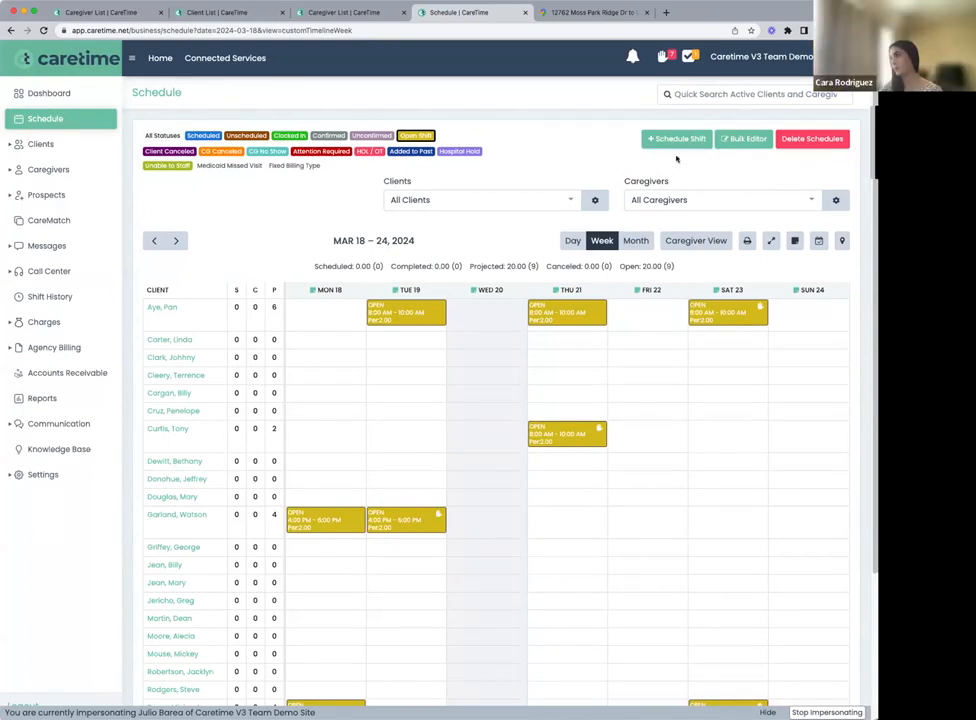
click(662, 57)
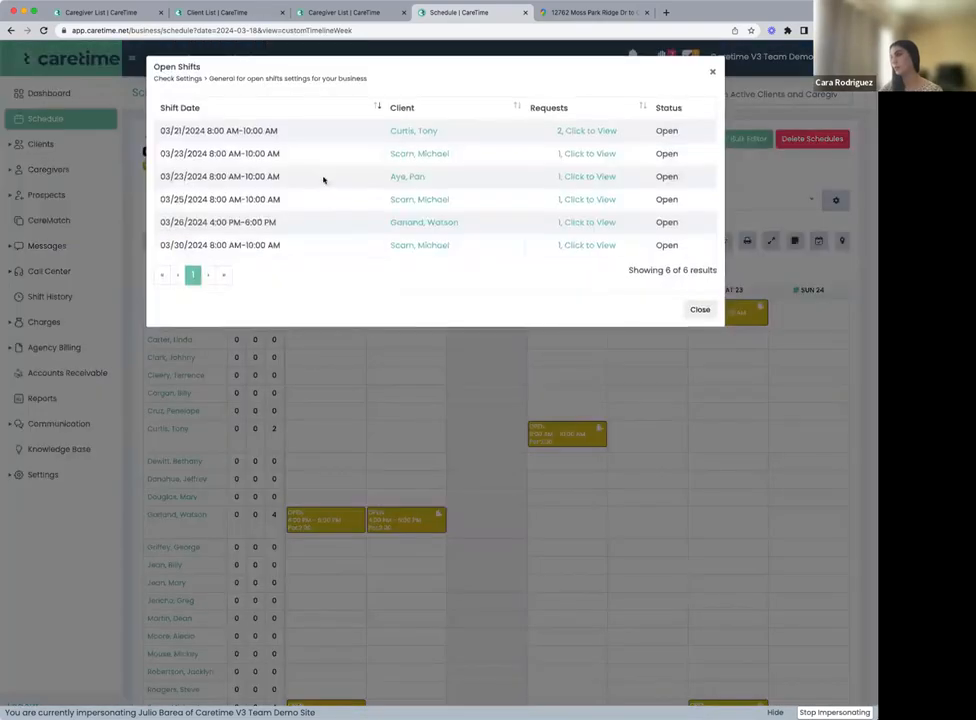
click(575, 131)
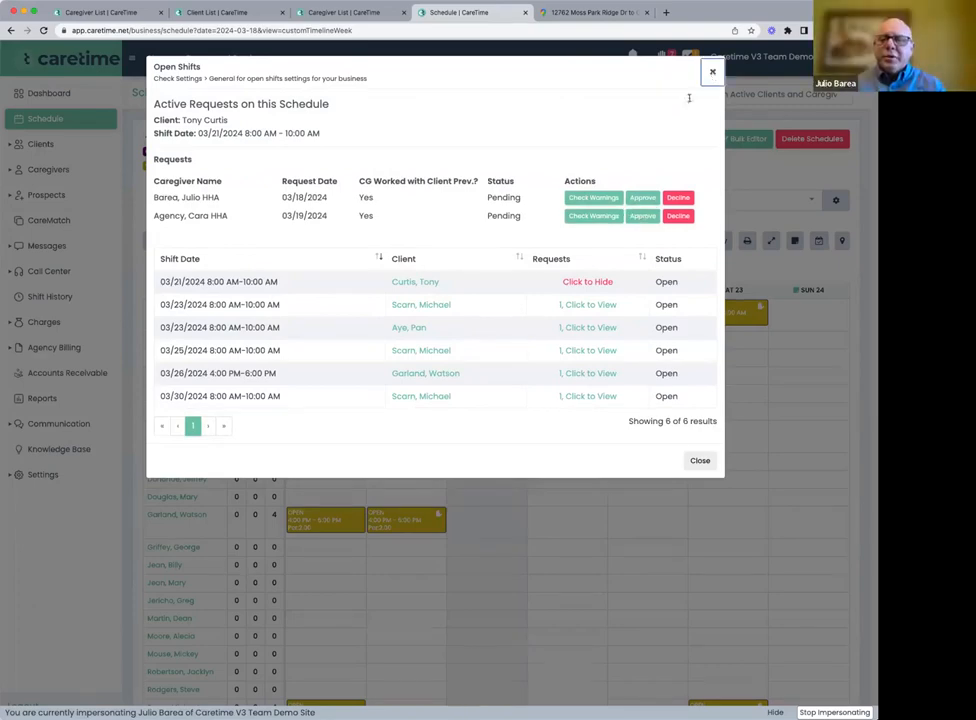
click(712, 74)
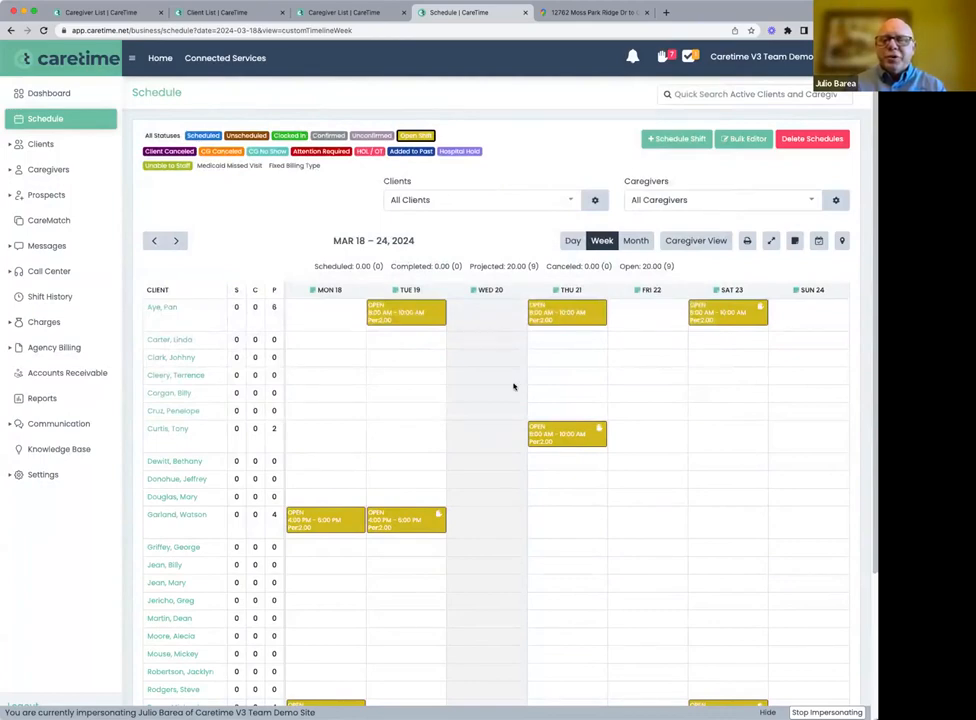